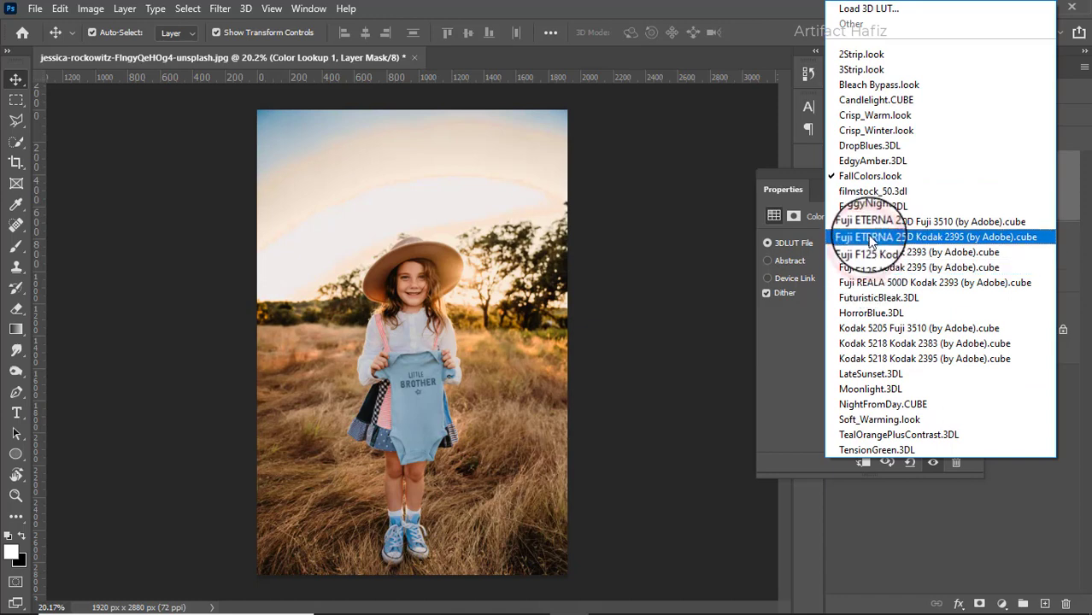
Step: Apply the Fuji ETERNA 250D Kodak 2395 3D LUT to the Color Lookup layer, compare it on and off, and set the layer's opacity to 15%
{"action": "left_click", "coordinate": [870, 237]}
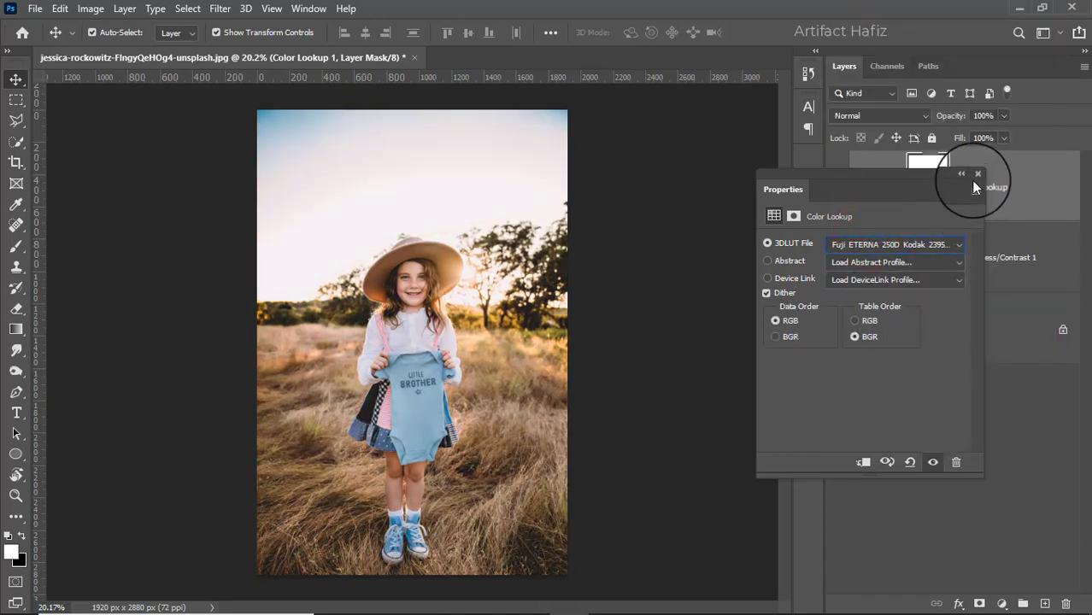
{"action": "left_click", "coordinate": [978, 171]}
{"action": "left_click", "coordinate": [837, 188]}
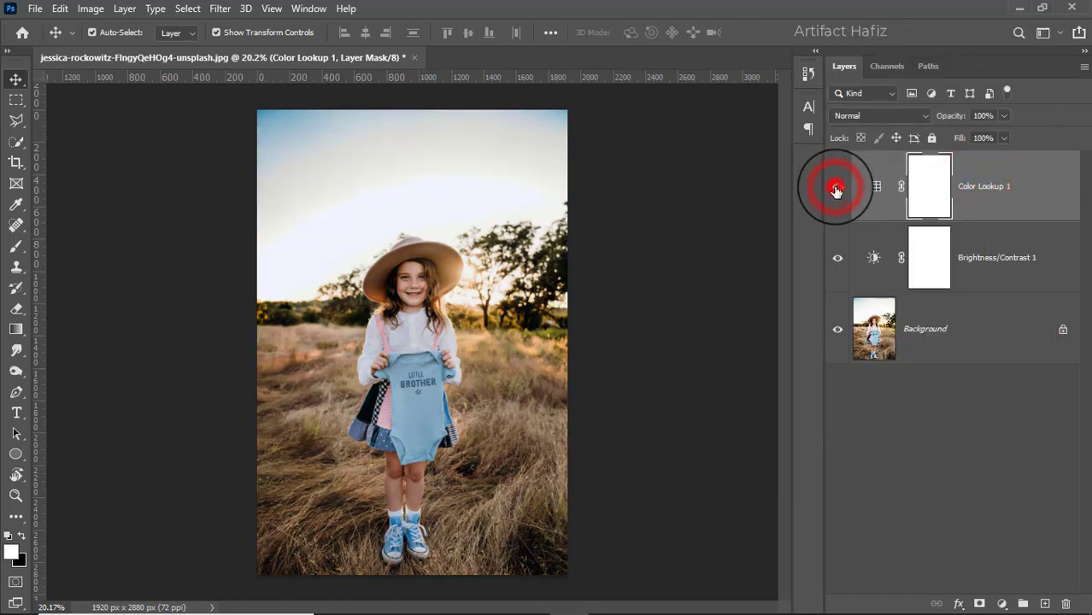
{"action": "left_click", "coordinate": [836, 188]}
{"action": "left_click", "coordinate": [1003, 115]}
{"action": "left_click_drag", "start_coordinate": [940, 137], "coordinate": [942, 133]}
Step: Add a Levels adjustment layer with the input black point at 2 and the input white point at 251
{"action": "left_click", "coordinate": [1000, 603]}
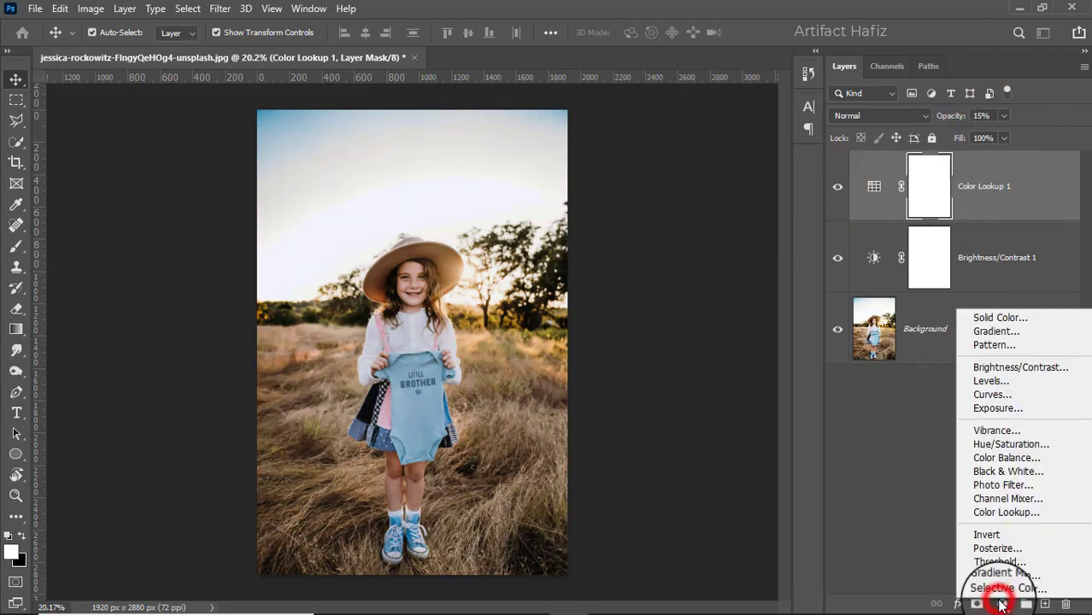
{"action": "left_click", "coordinate": [998, 383]}
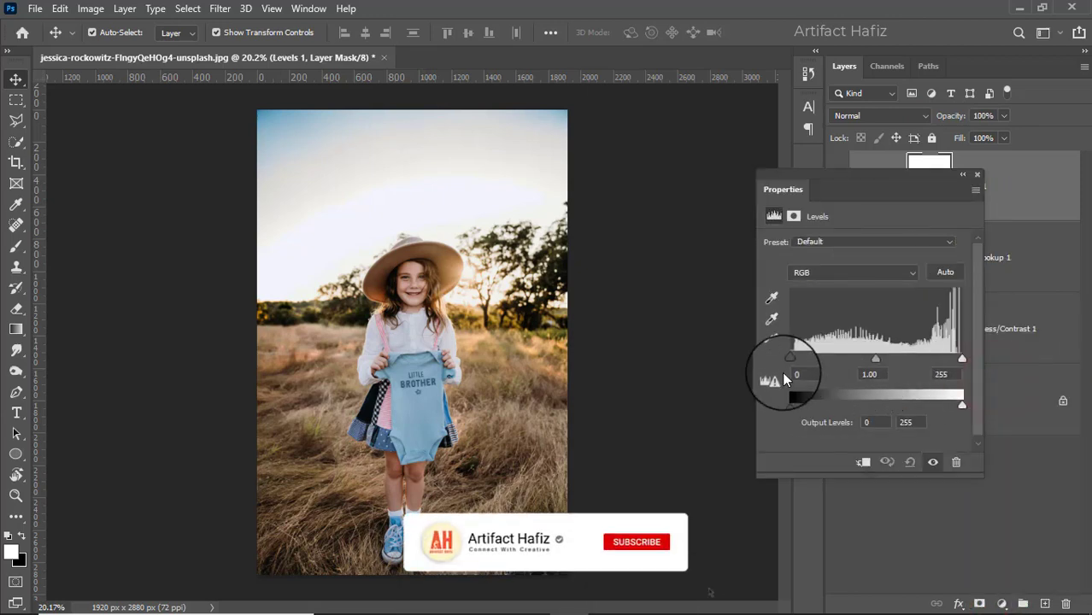
{"action": "left_click", "coordinate": [962, 360]}
{"action": "left_click_drag", "start_coordinate": [962, 359], "coordinate": [959, 360]}
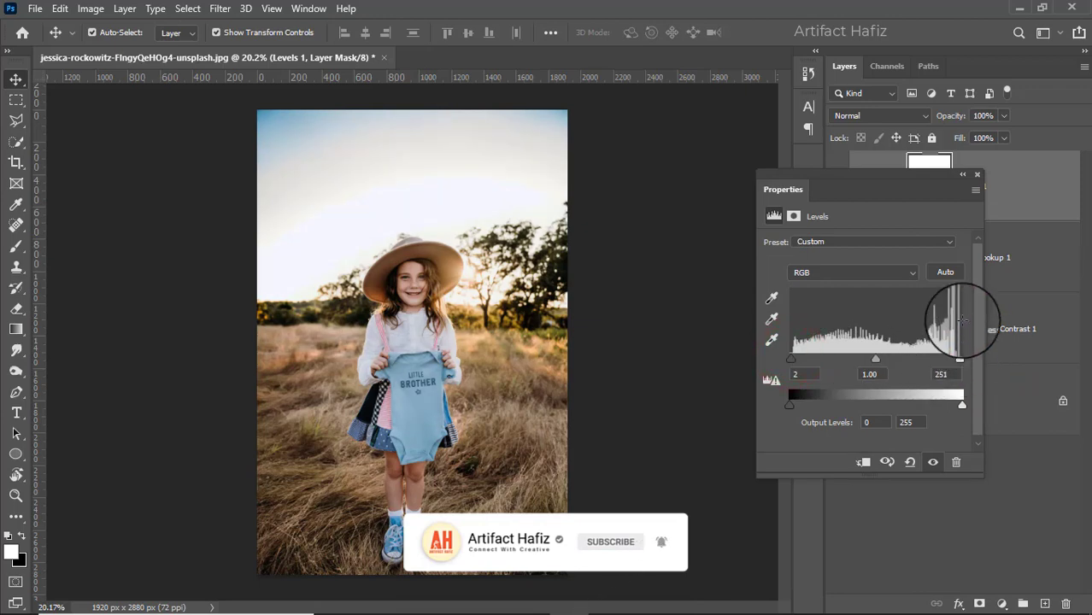
{"action": "left_click", "coordinate": [979, 175]}
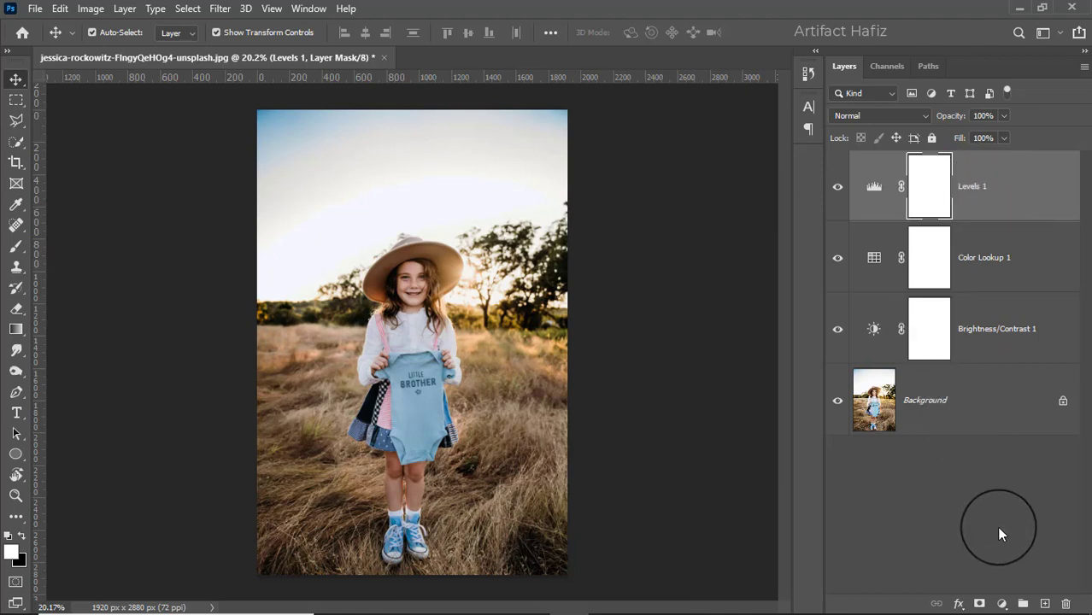
Step: Add a Curves adjustment layer with a gentle S-curve, lowering the shadows and raising the highlights, and compare the image with and without it
{"action": "left_click", "coordinate": [1002, 604]}
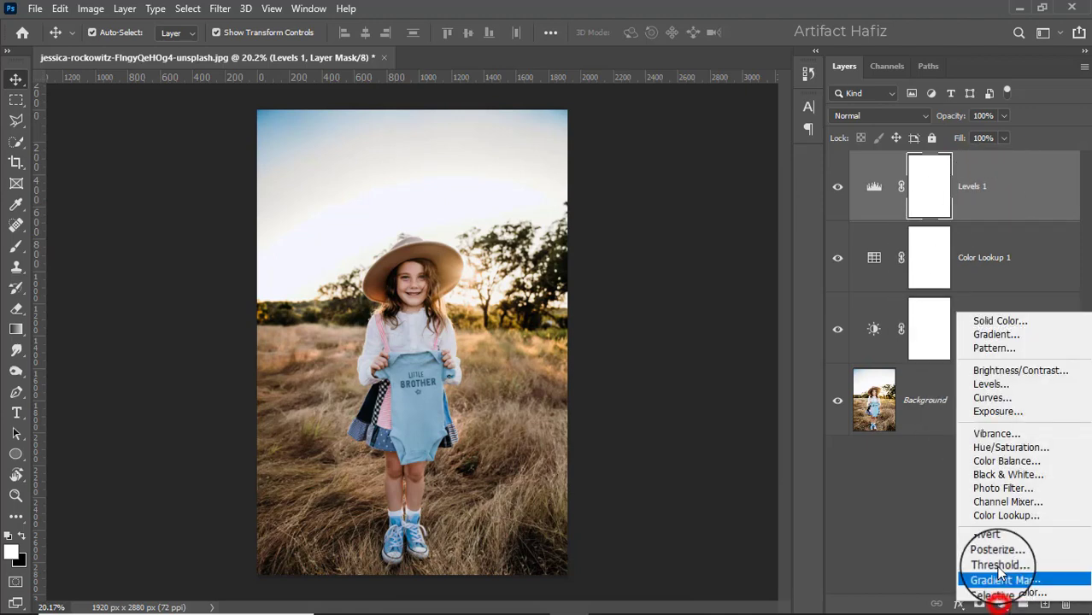
{"action": "left_click", "coordinate": [998, 398]}
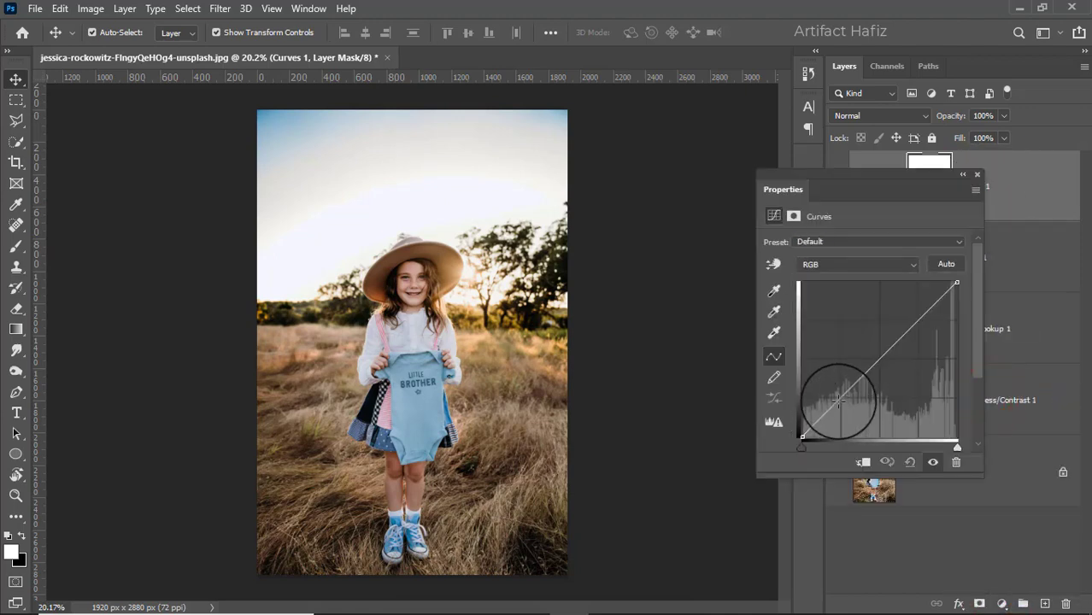
{"action": "left_click_drag", "start_coordinate": [840, 402], "coordinate": [846, 404]}
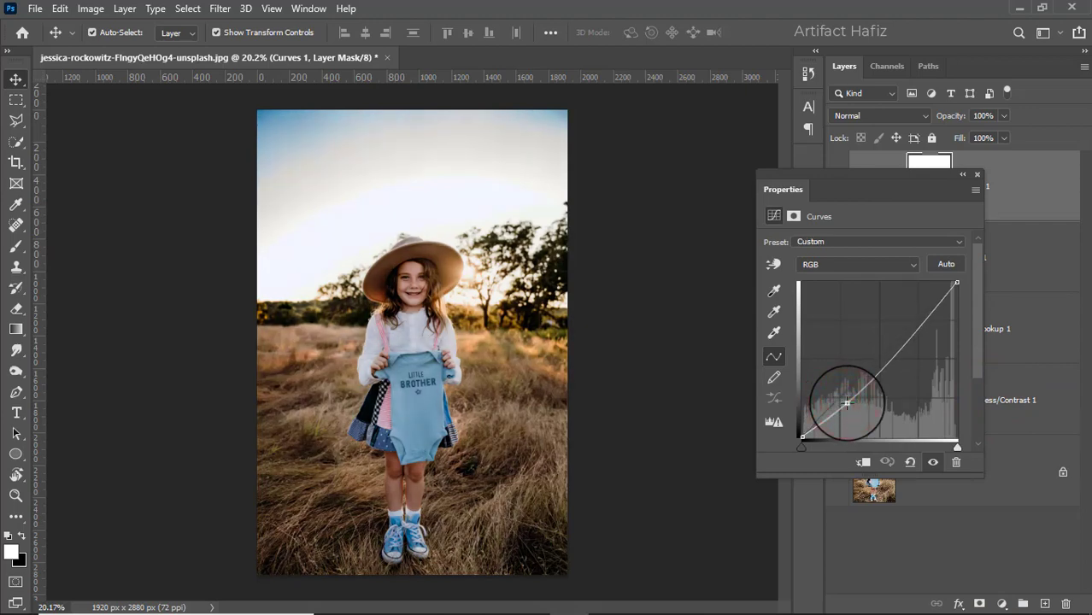
{"action": "left_click_drag", "start_coordinate": [909, 329], "coordinate": [914, 319]}
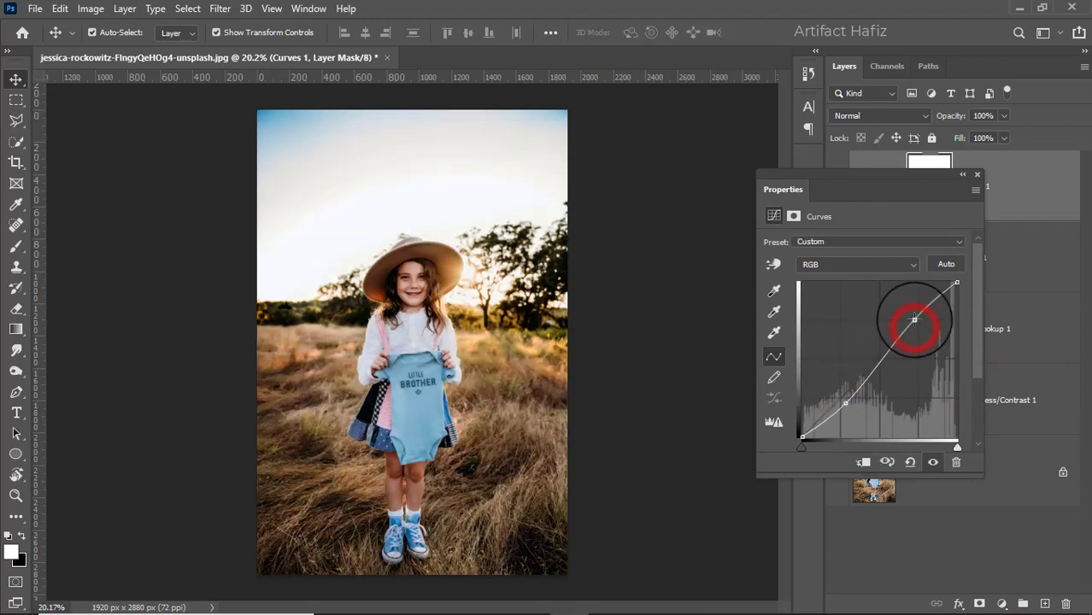
{"action": "left_click", "coordinate": [977, 175]}
{"action": "left_click", "coordinate": [837, 186]}
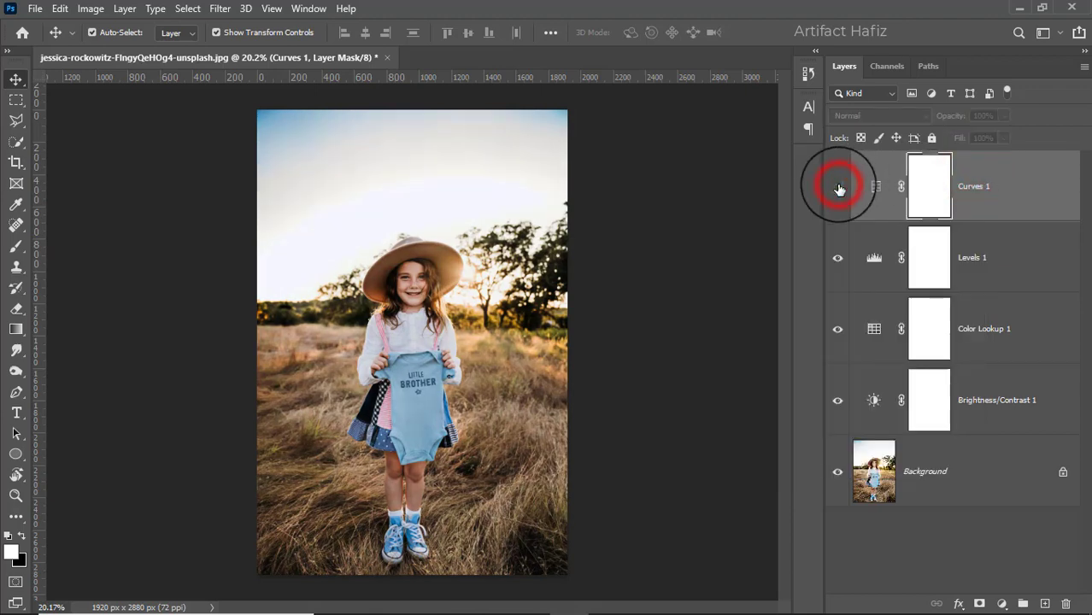
{"action": "left_click", "coordinate": [838, 187]}
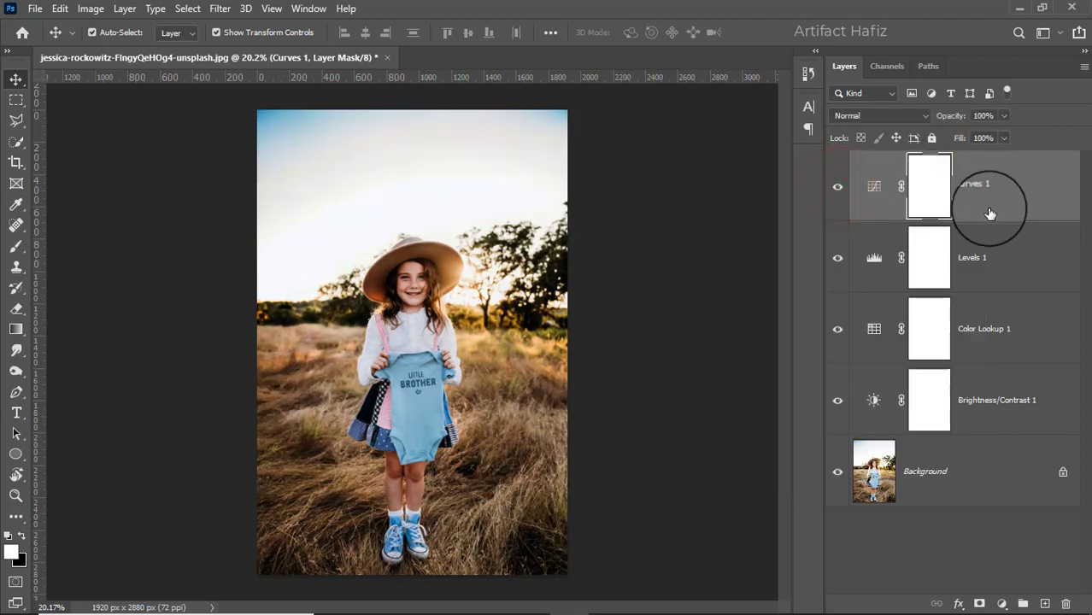
Step: Stamp all visible layers into a new merged layer and convert it for smart filters
{"action": "key", "text": "ctrl+alt+shift+e"}
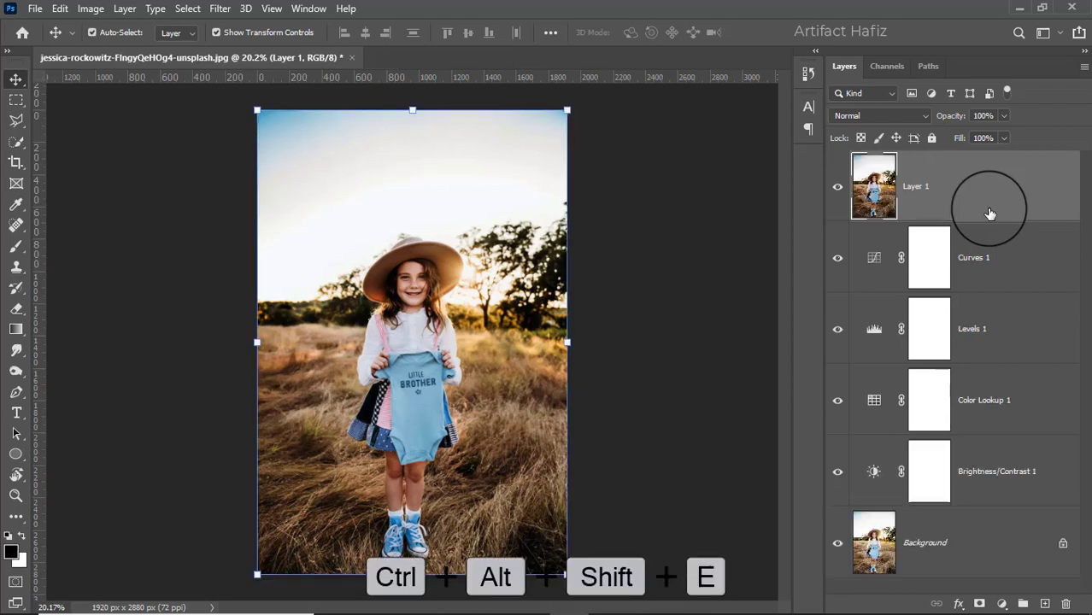
{"action": "left_click", "coordinate": [220, 8]}
{"action": "left_click", "coordinate": [232, 50]}
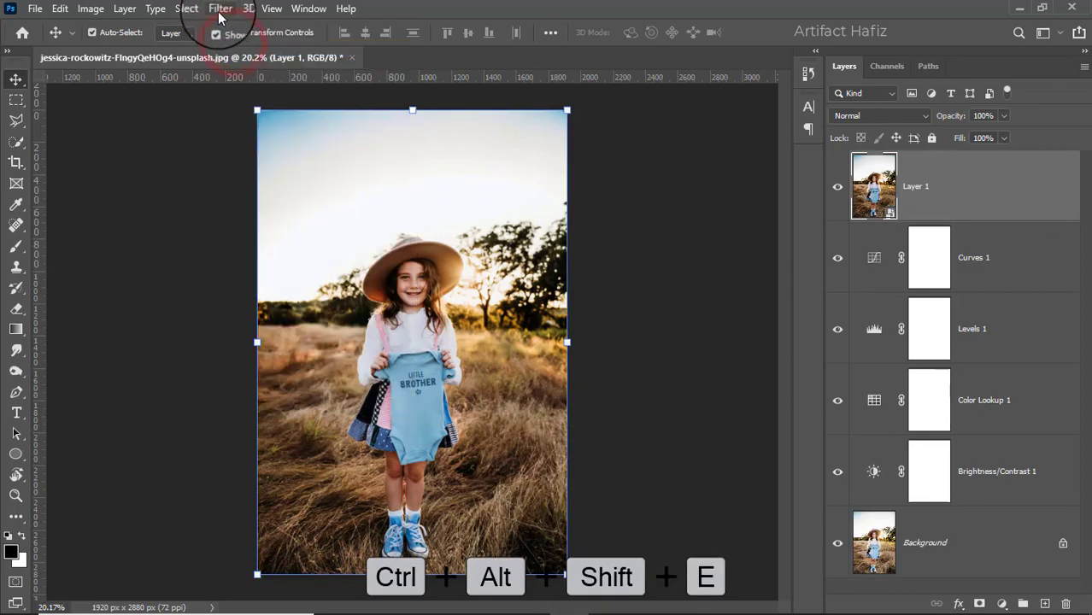
Step: Open the merged layer in the Camera Raw Filter and set Exposure -0.05, Contrast +4, Highlights -36, Shadows +47, Whites +12 and Blacks -16
{"action": "left_click", "coordinate": [220, 8]}
{"action": "left_click", "coordinate": [270, 131]}
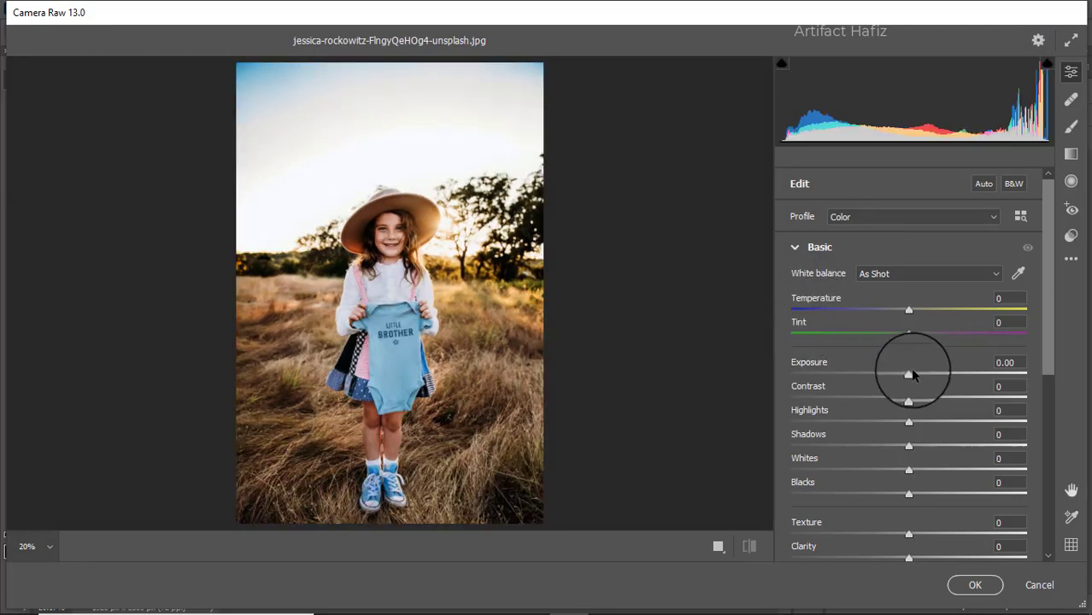
{"action": "left_click_drag", "start_coordinate": [909, 373], "coordinate": [914, 382]}
{"action": "left_click_drag", "start_coordinate": [909, 422], "coordinate": [866, 421]}
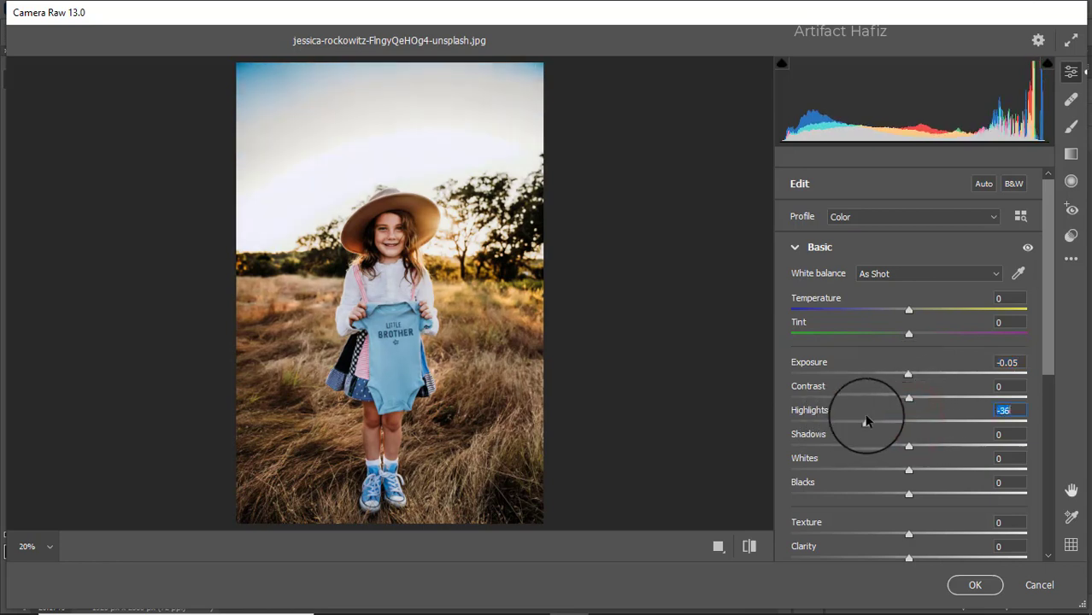
{"action": "left_click_drag", "start_coordinate": [908, 472], "coordinate": [959, 449]}
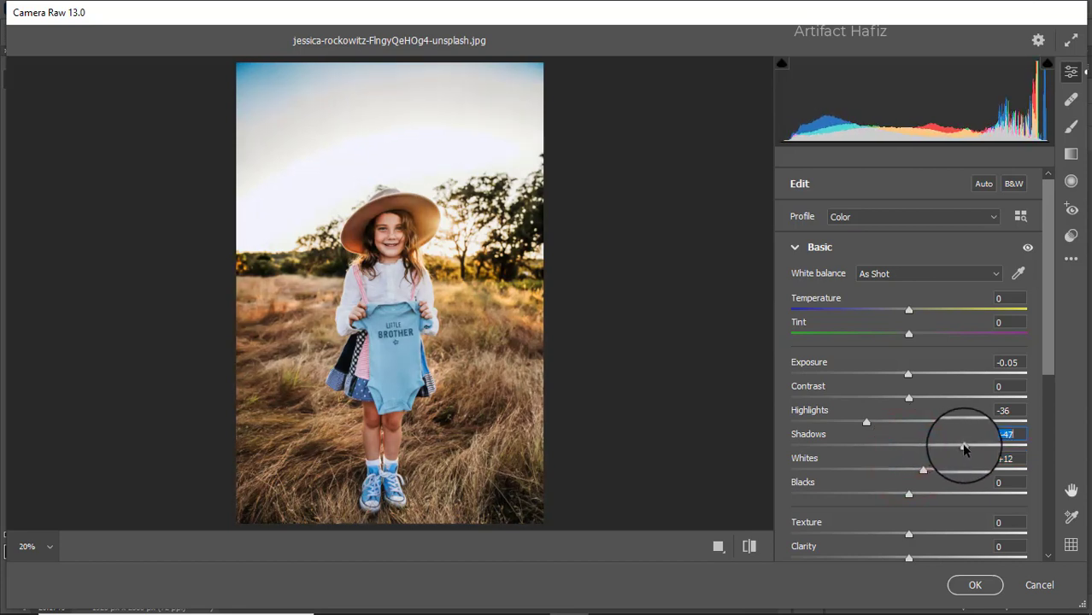
{"action": "left_click_drag", "start_coordinate": [909, 494], "coordinate": [886, 497]}
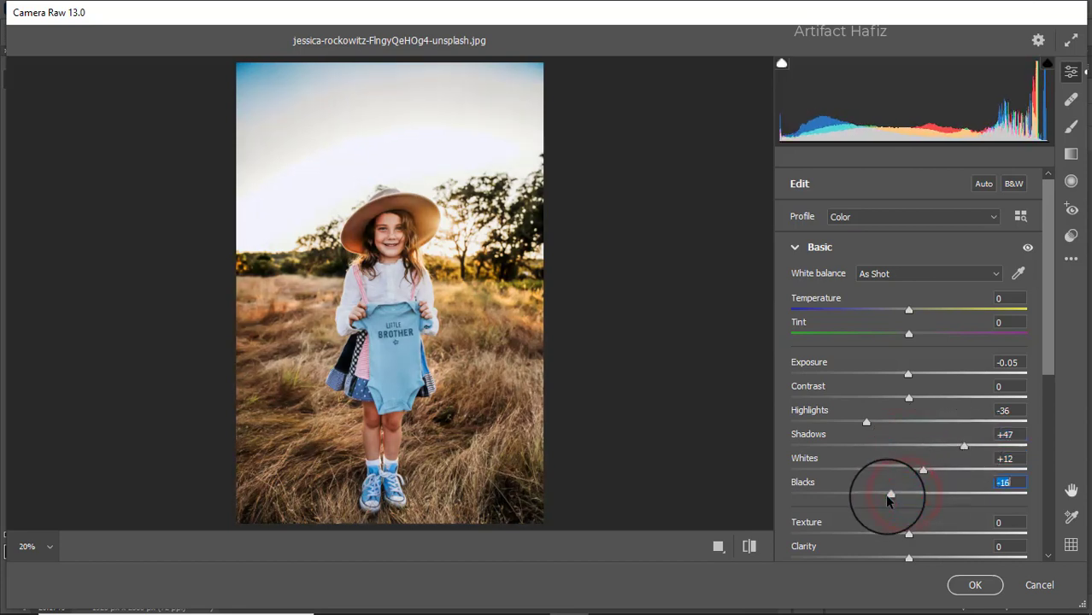
{"action": "left_click_drag", "start_coordinate": [908, 397], "coordinate": [913, 399]}
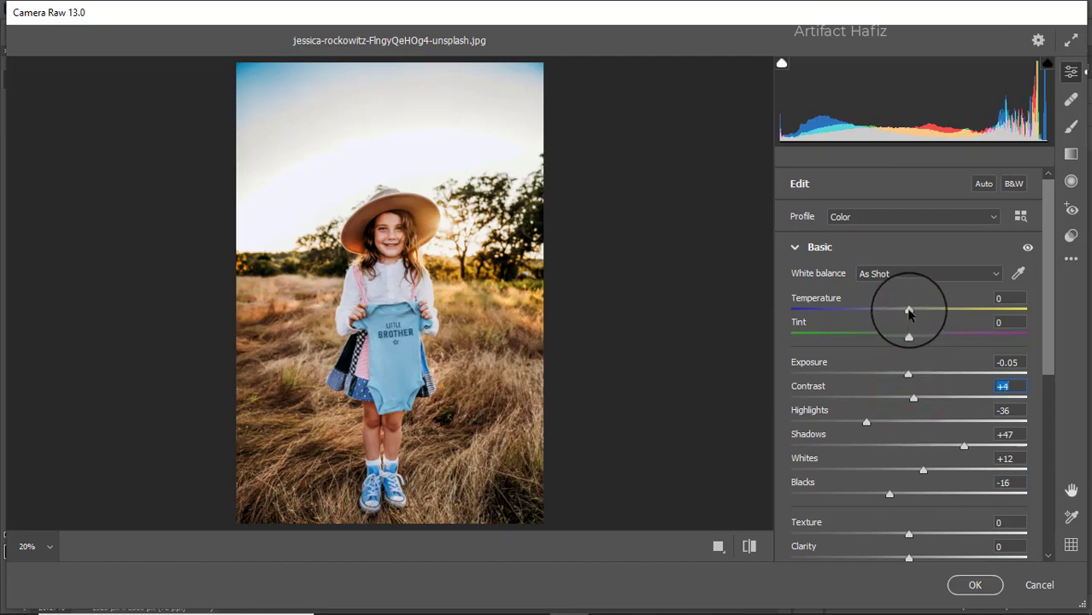
Step: Set Temperature +7, Tint -5, Texture +3, Clarity +5, Dehaze +10, Vibrance +16 and Saturation -8
{"action": "left_click_drag", "start_coordinate": [908, 311], "coordinate": [904, 335]}
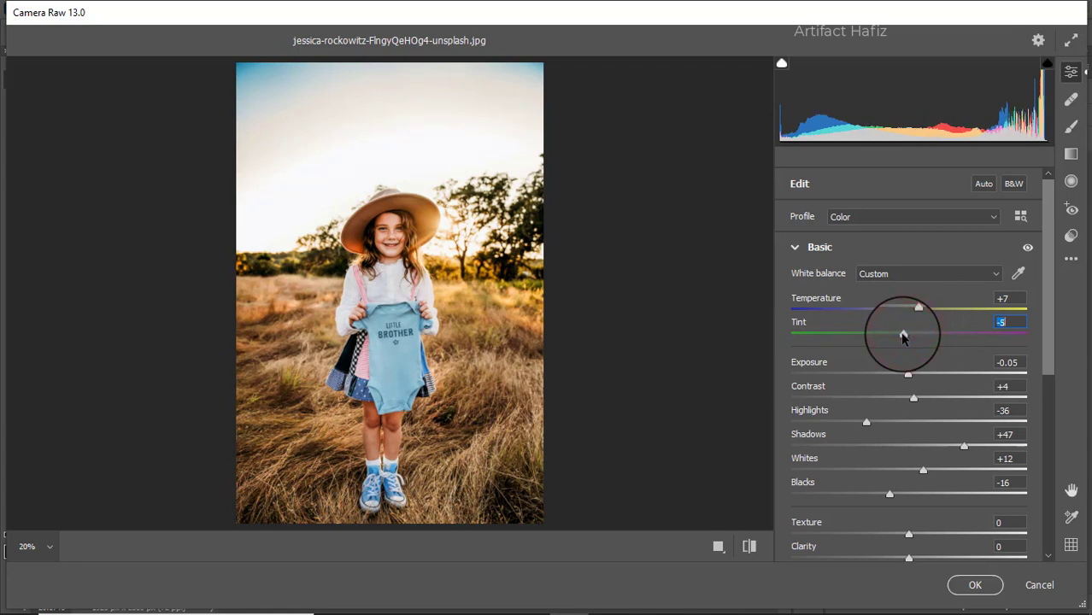
{"action": "scroll", "coordinate": [931, 324], "scroll_direction": "down", "scroll_amount": 4}
{"action": "scroll", "coordinate": [932, 333], "scroll_direction": "down", "scroll_amount": 1}
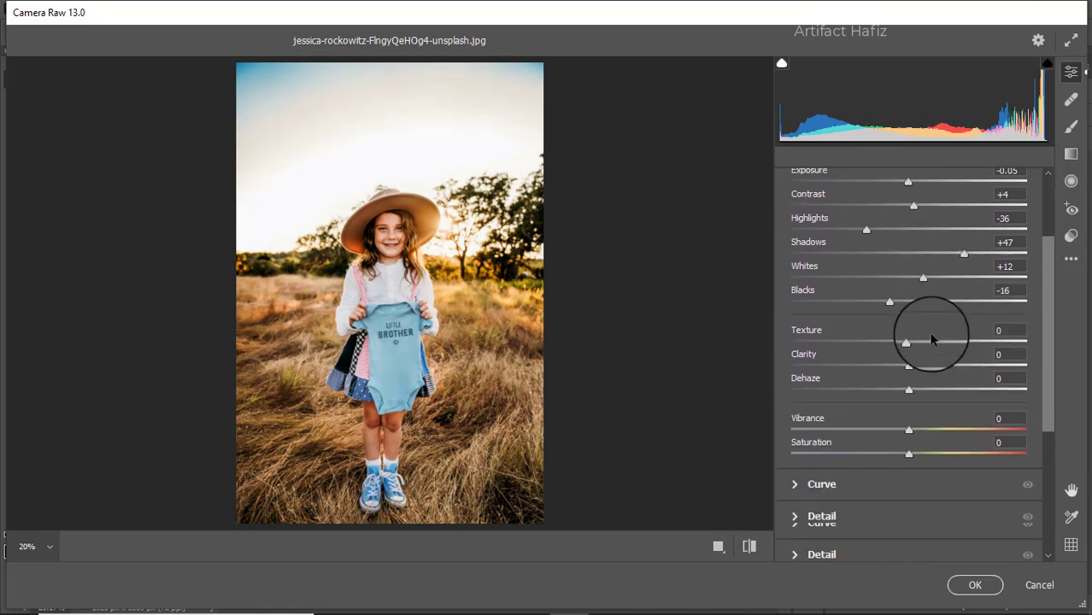
{"action": "left_click_drag", "start_coordinate": [909, 342], "coordinate": [899, 458]}
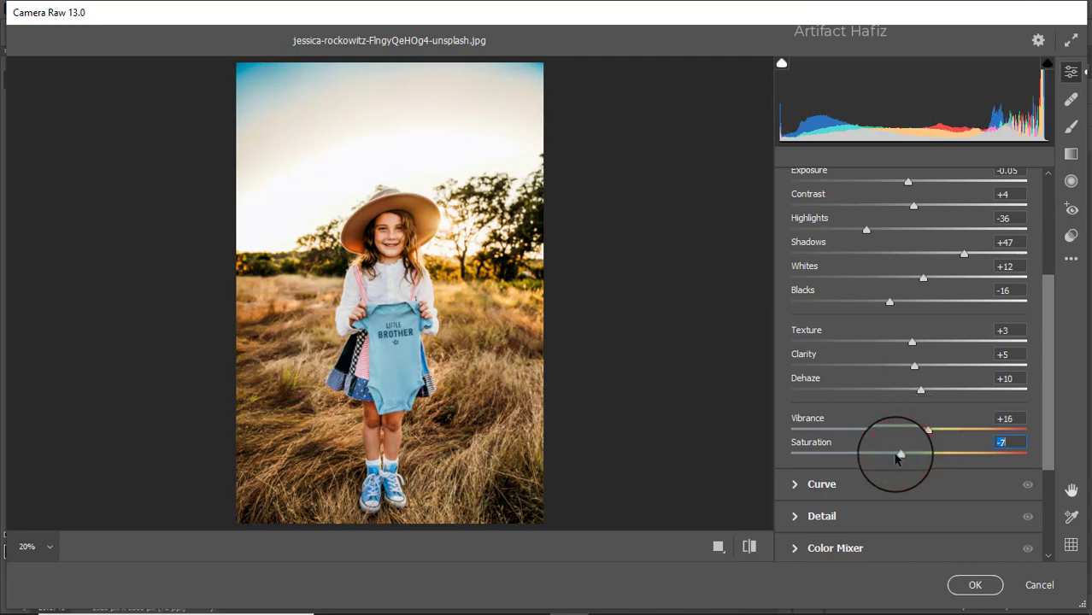
Step: Anchor the RGB point curve in the shadows and raise a highlight point to input 190, output 196
{"action": "left_click", "coordinate": [843, 484]}
{"action": "left_click", "coordinate": [864, 408]}
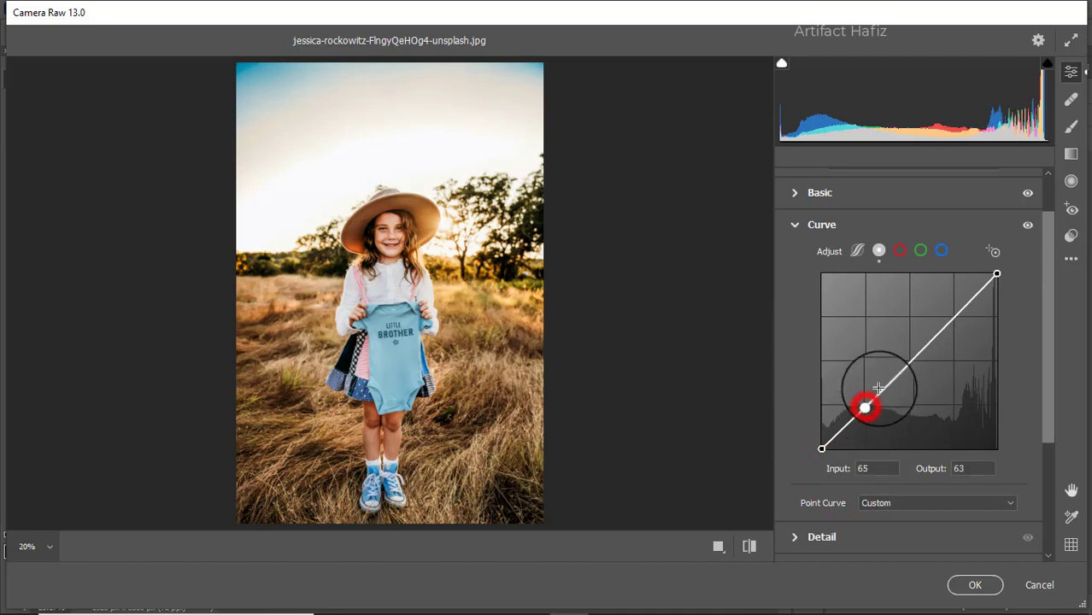
{"action": "left_click_drag", "start_coordinate": [950, 323], "coordinate": [952, 315]}
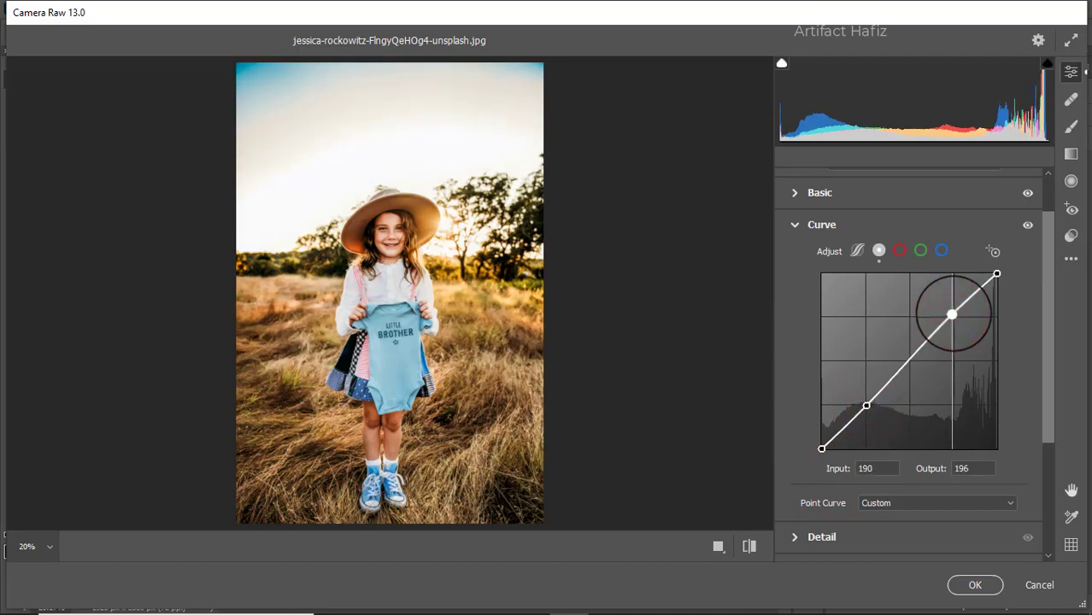
Step: On the blue channel curve, lift the black point to output 10 and anchor a shadow point at input 63, output 64
{"action": "left_click", "coordinate": [945, 252]}
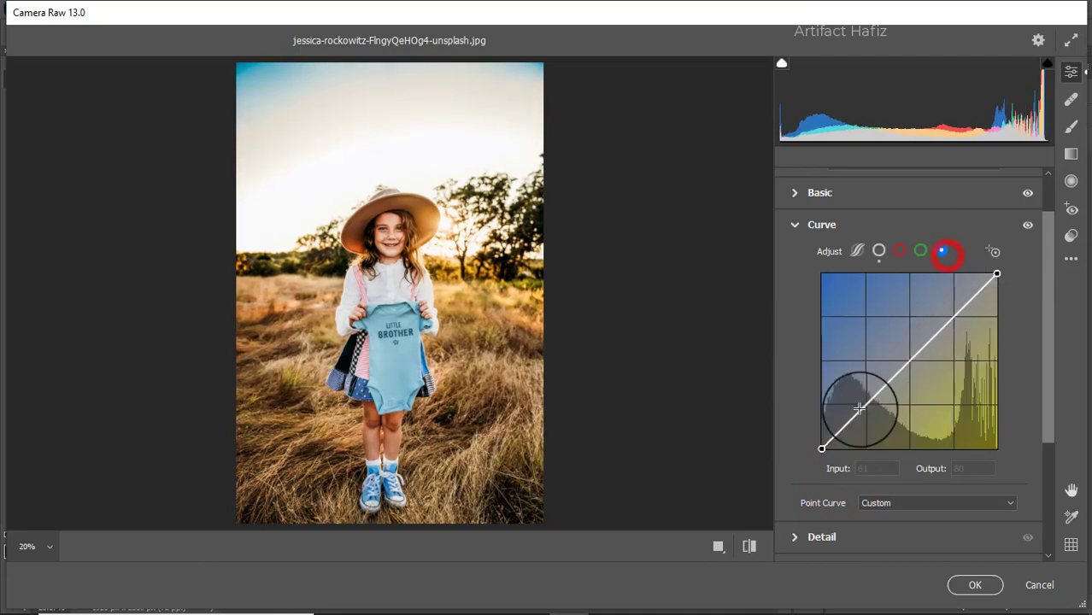
{"action": "left_click_drag", "start_coordinate": [822, 448], "coordinate": [821, 442]}
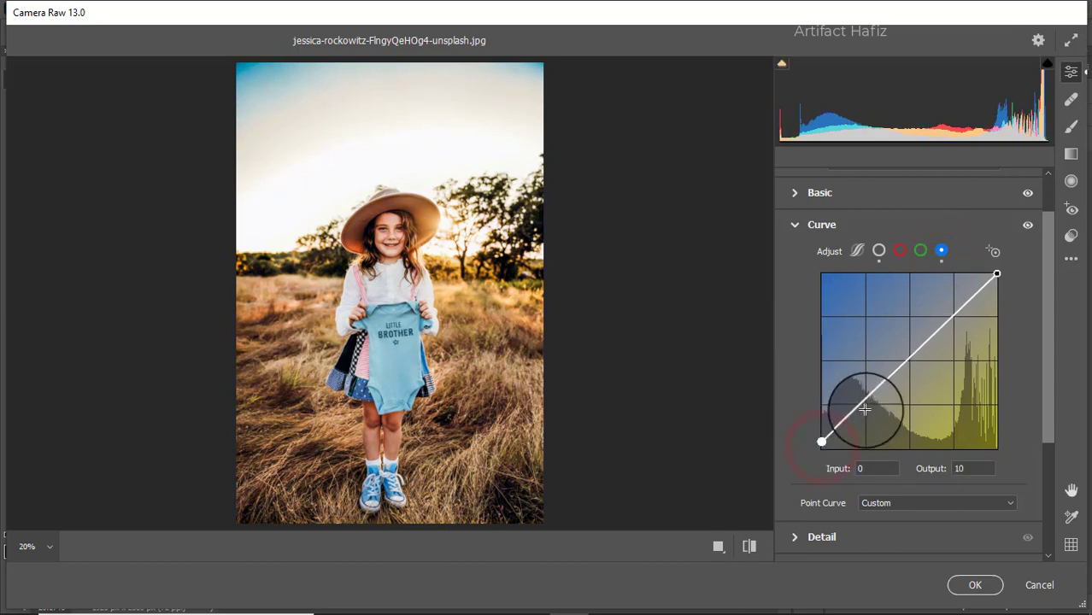
{"action": "left_click", "coordinate": [864, 404]}
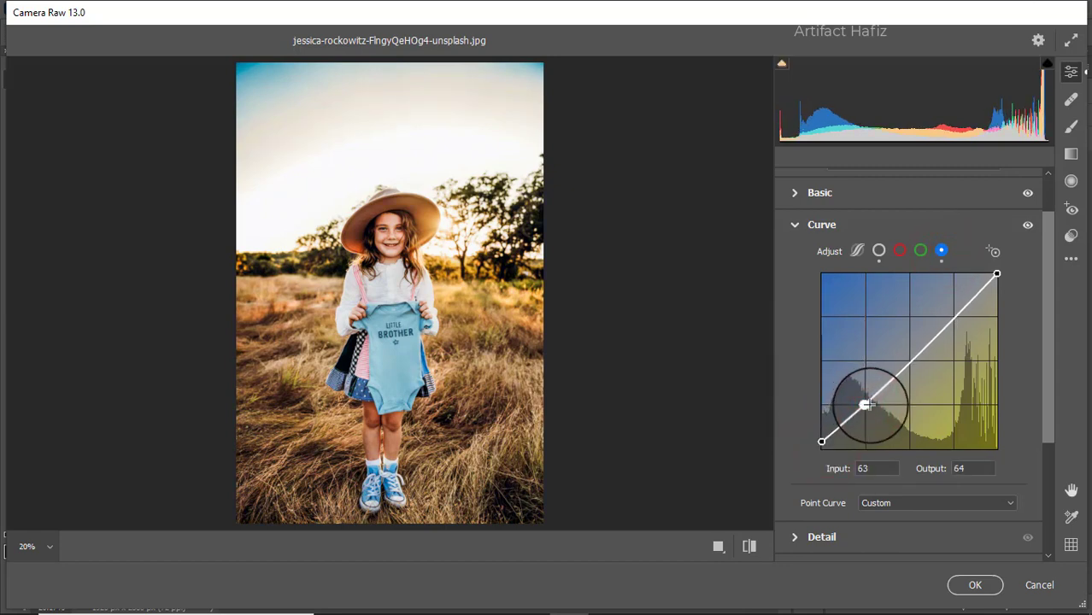
Step: In the Detail settings, set Sharpening to 10, Noise Reduction to 5 and Color Noise Reduction to 20
{"action": "scroll", "coordinate": [865, 405], "scroll_direction": "down", "scroll_amount": 3}
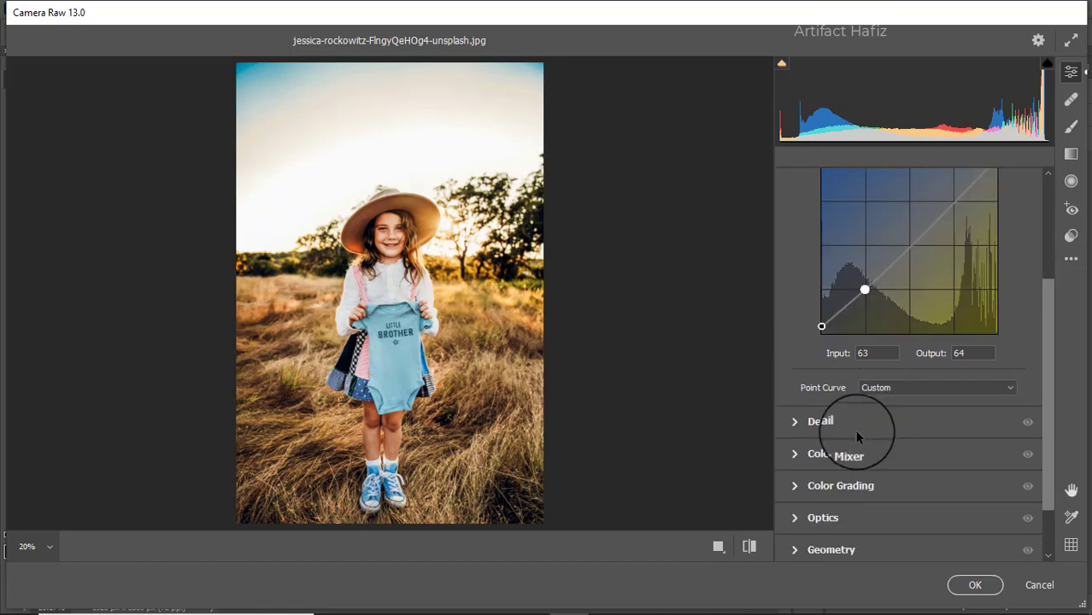
{"action": "left_click", "coordinate": [828, 429]}
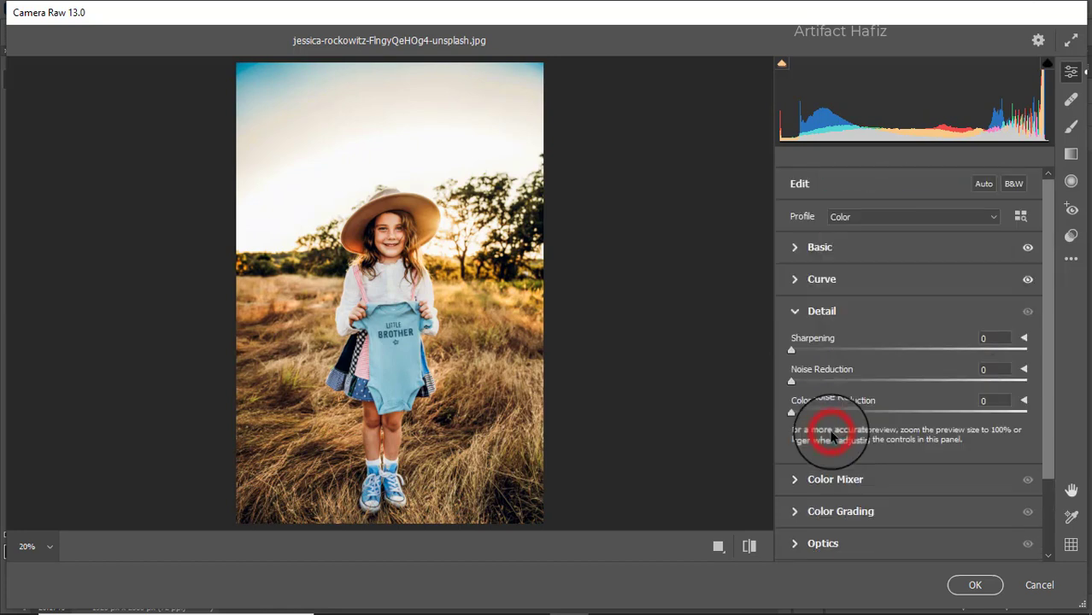
{"action": "left_click", "coordinate": [790, 350]}
{"action": "left_click_drag", "start_coordinate": [790, 350], "coordinate": [843, 417]}
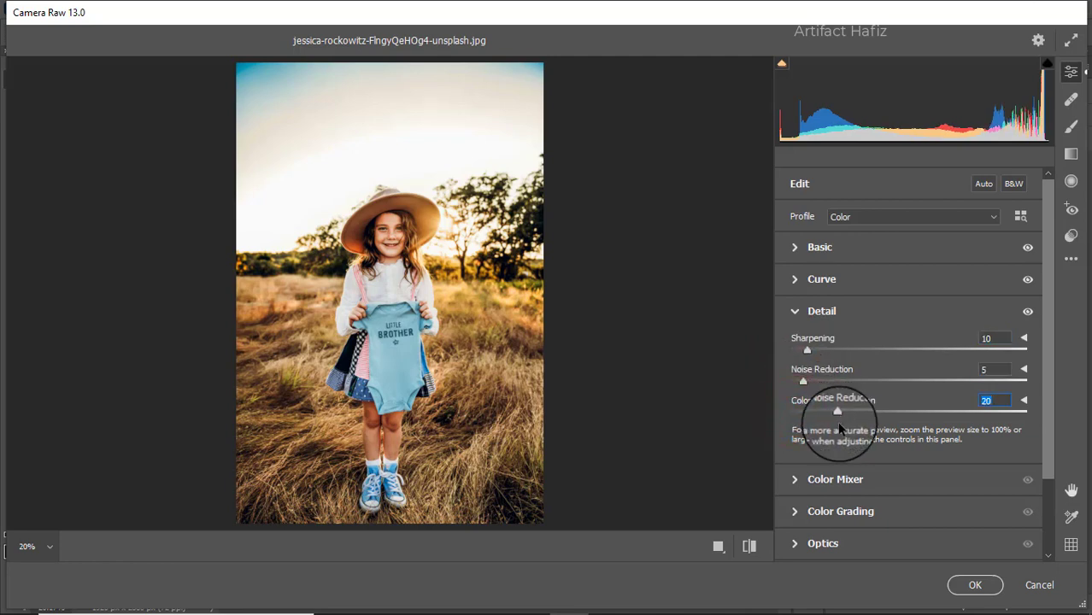
Step: Set the Color Mixer saturation to Reds +18, Oranges +13, Yellows -15, Greens +10, Aquas +3 and Blues +15
{"action": "left_click", "coordinate": [826, 483]}
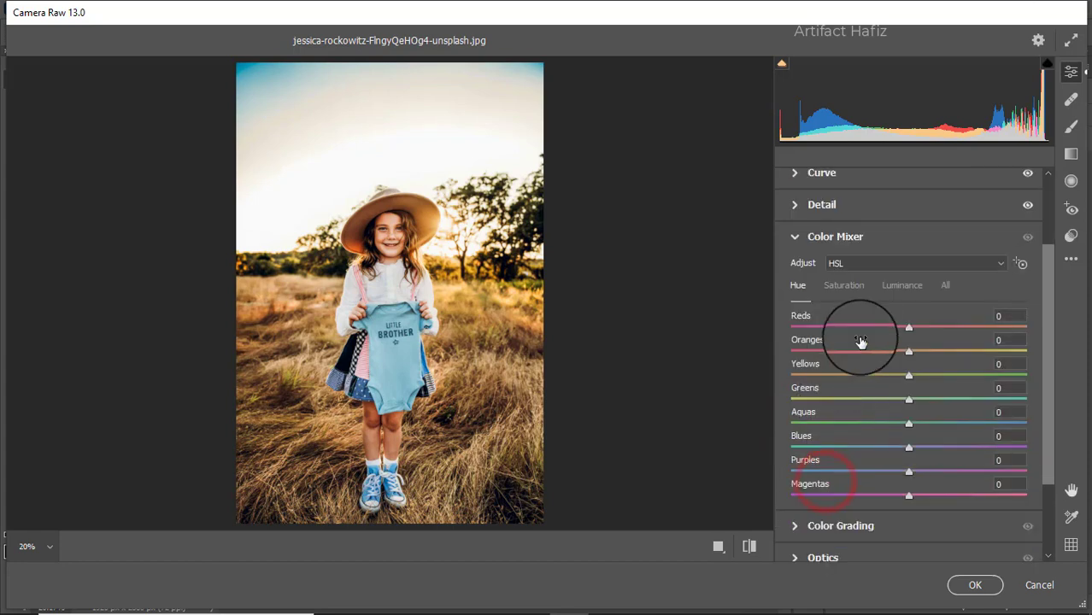
{"action": "left_click", "coordinate": [855, 285]}
{"action": "left_click_drag", "start_coordinate": [966, 331], "coordinate": [837, 412]}
{"action": "left_click_drag", "start_coordinate": [951, 412], "coordinate": [925, 448]}
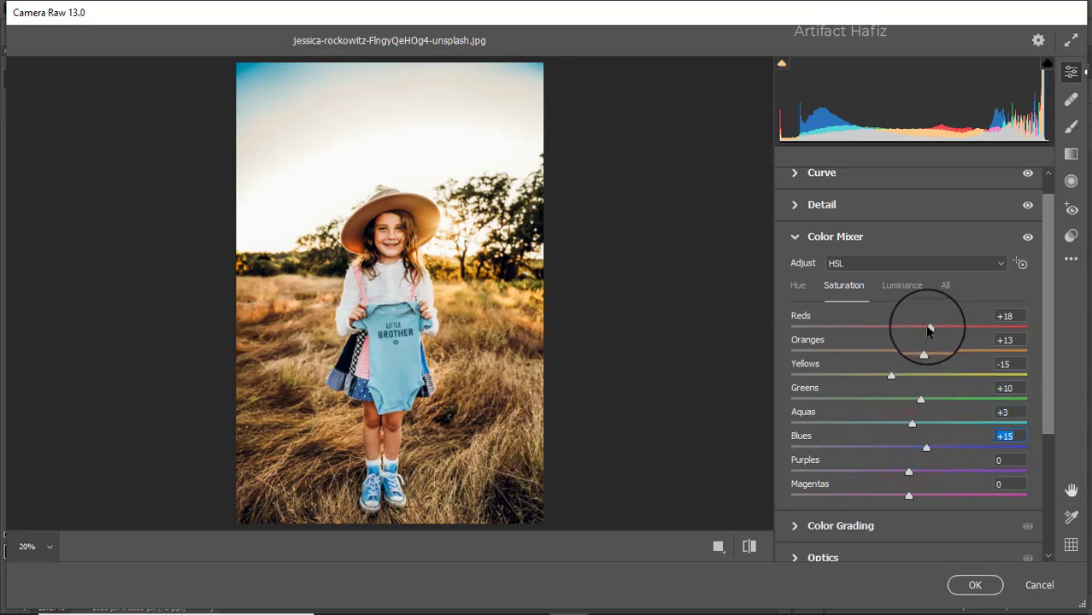
Step: Set the Color Mixer luminance to Oranges +12, Yellows -3, Greens -12, Aquas +7 and Blues -9
{"action": "left_click", "coordinate": [908, 284]}
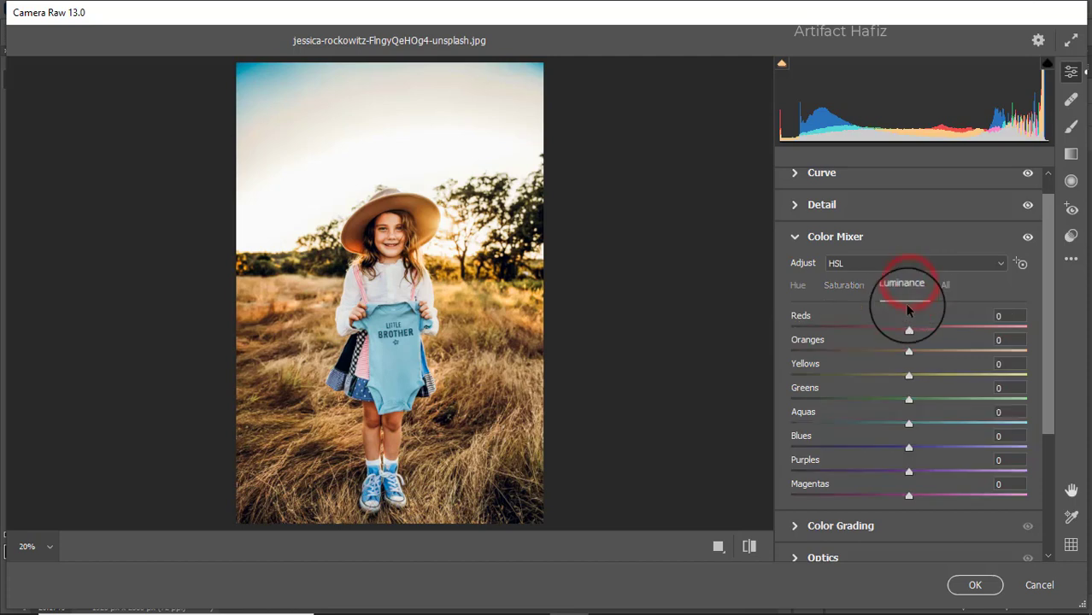
{"action": "left_click_drag", "start_coordinate": [909, 352], "coordinate": [930, 353]}
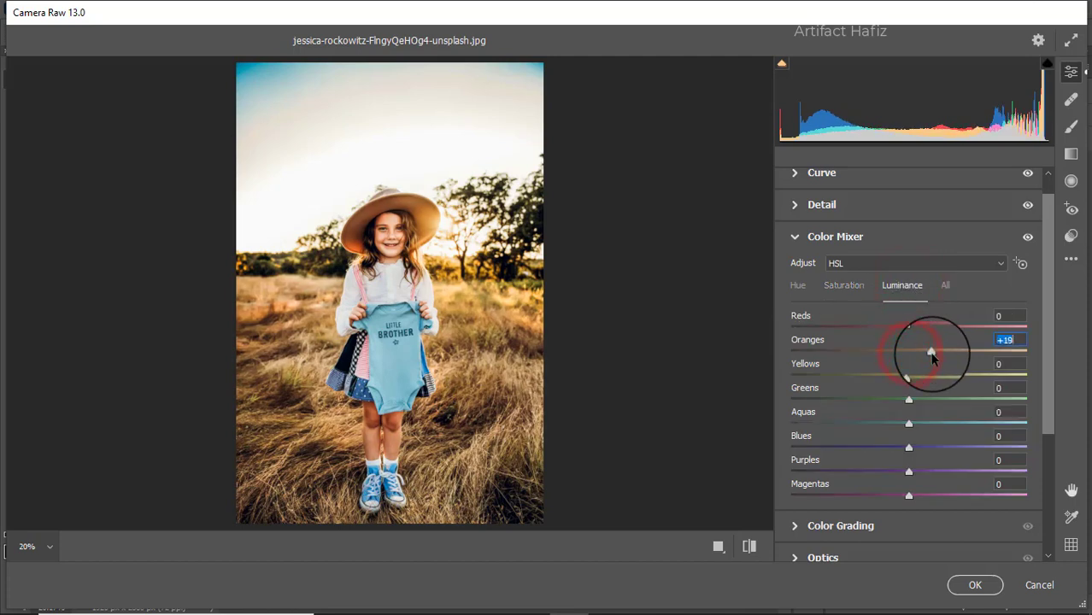
{"action": "left_click", "coordinate": [908, 381]}
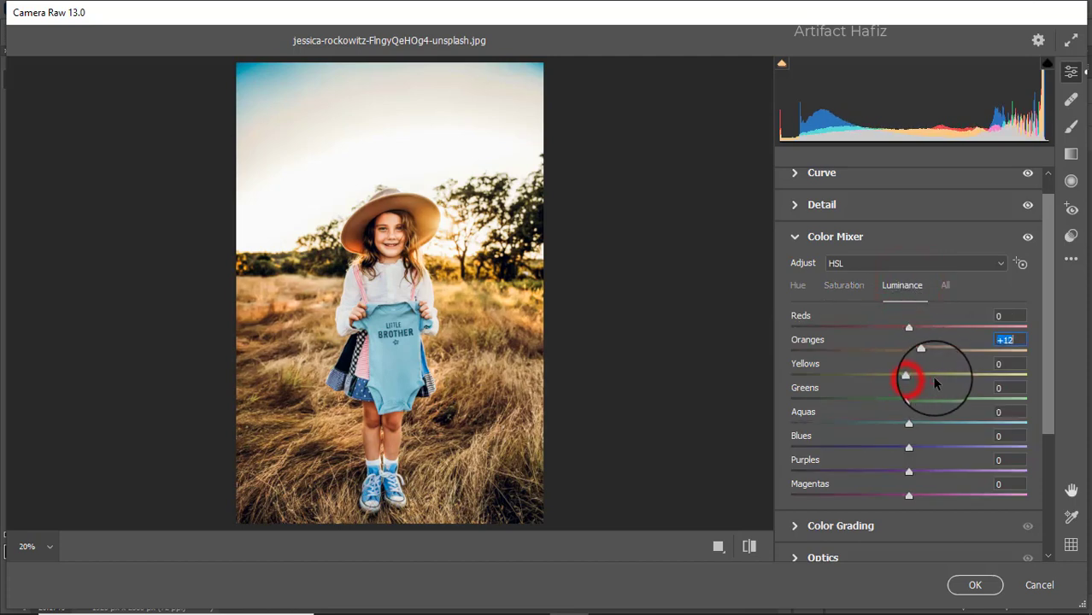
{"action": "left_click_drag", "start_coordinate": [909, 377], "coordinate": [897, 445]}
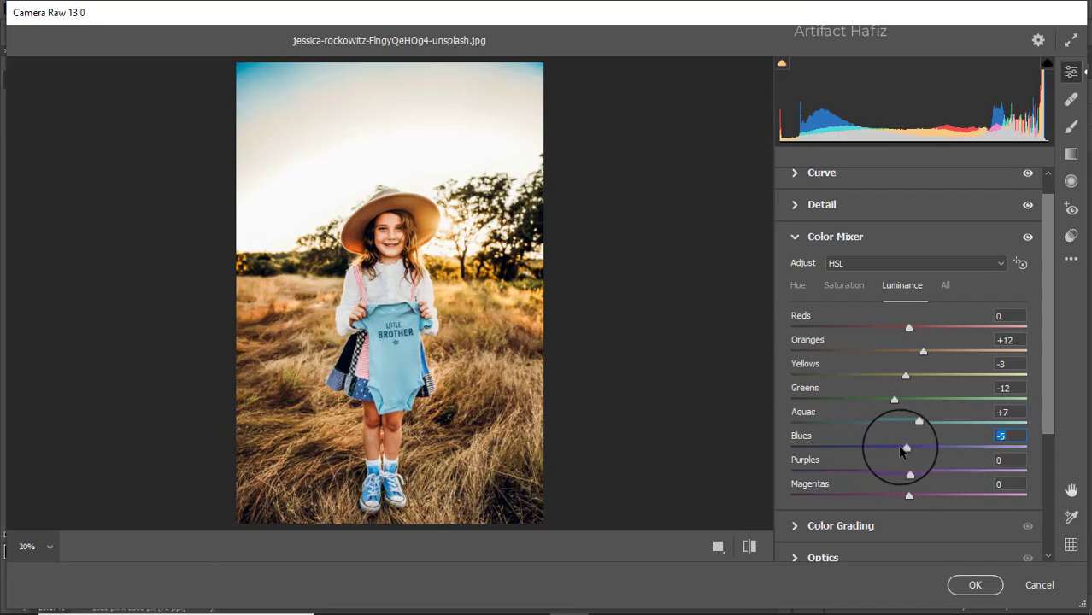
Step: Shift the Color Mixer hue of Aquas to -39 and Blues to -16
{"action": "left_click", "coordinate": [797, 286]}
{"action": "left_click_drag", "start_coordinate": [906, 425], "coordinate": [892, 448]}
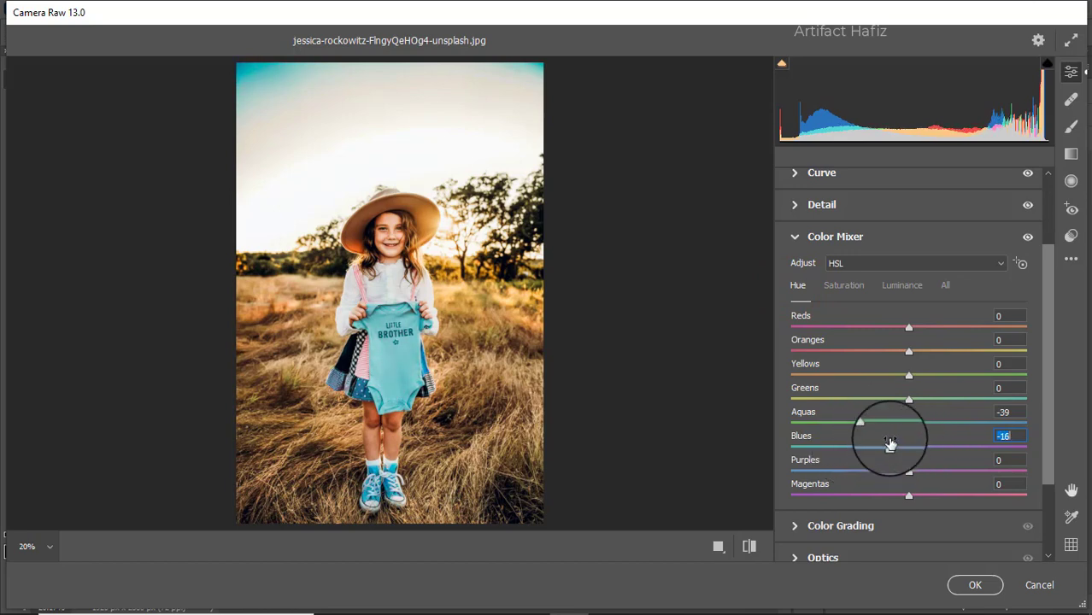
Step: In Color Grading, tint the shadows to hue 249, saturation 11, the highlights to hue 80, saturation 9, and the midtones to hue 42, saturation 13
{"action": "scroll", "coordinate": [897, 409], "scroll_direction": "down", "scroll_amount": 1}
{"action": "scroll", "coordinate": [880, 419], "scroll_direction": "down", "scroll_amount": 1}
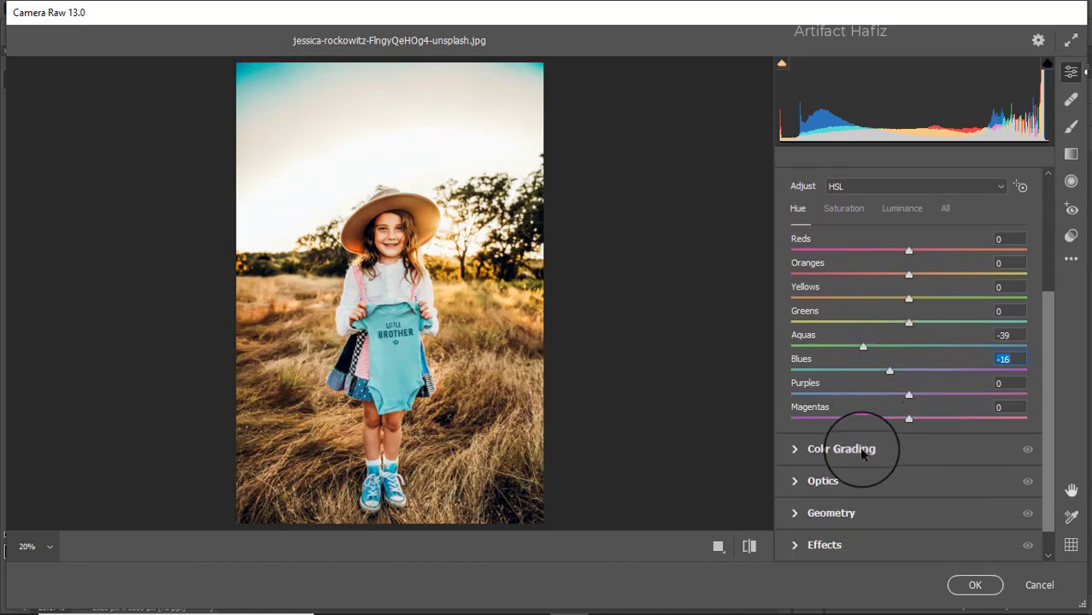
{"action": "left_click", "coordinate": [862, 451]}
{"action": "left_click_drag", "start_coordinate": [855, 425], "coordinate": [839, 482]}
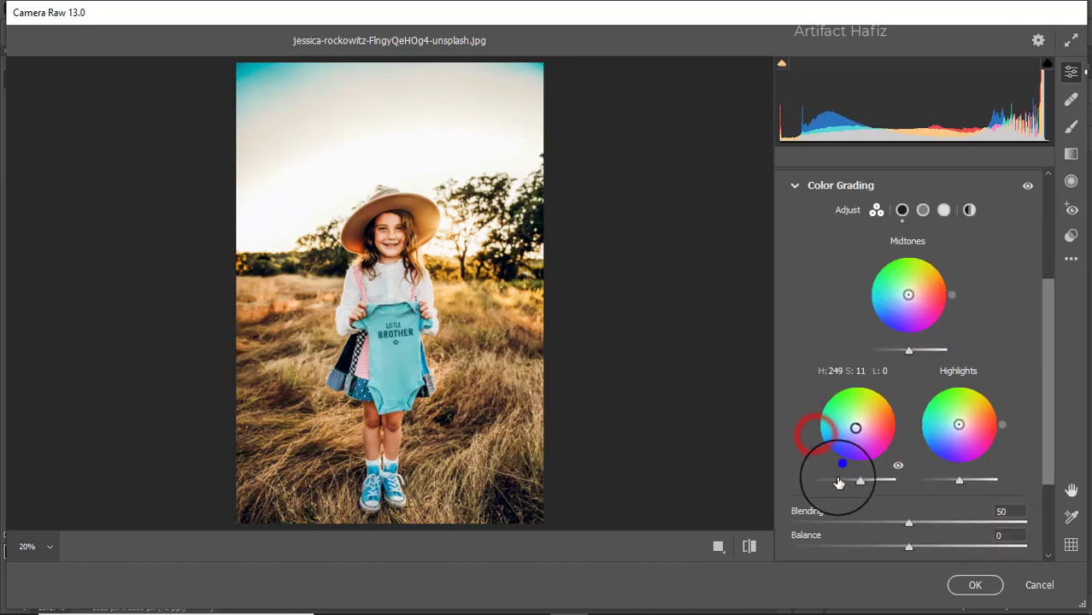
{"action": "left_click_drag", "start_coordinate": [958, 424], "coordinate": [969, 360]}
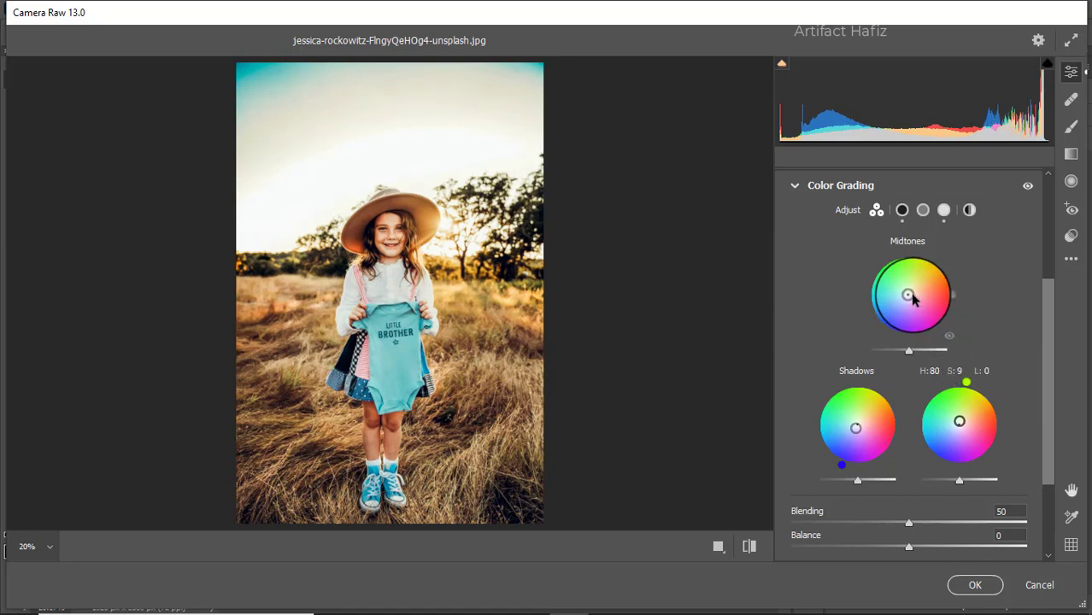
{"action": "left_click_drag", "start_coordinate": [913, 297], "coordinate": [939, 265]}
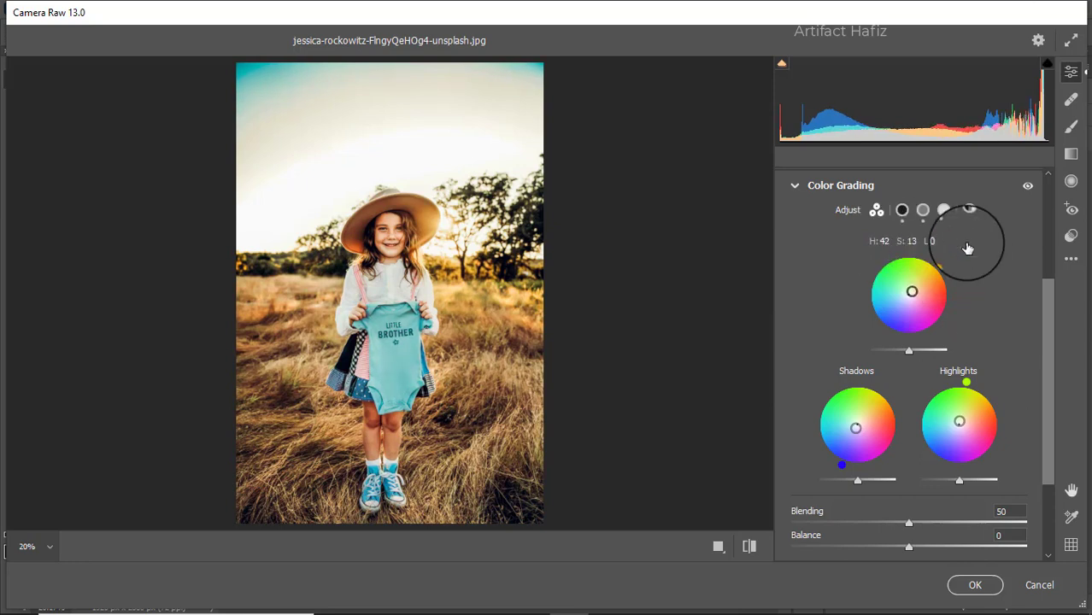
Step: In the Effects settings, add a vignette with Vignetting -33, Feather 67 and Roundness +15
{"action": "scroll", "coordinate": [968, 274], "scroll_direction": "down", "scroll_amount": 3}
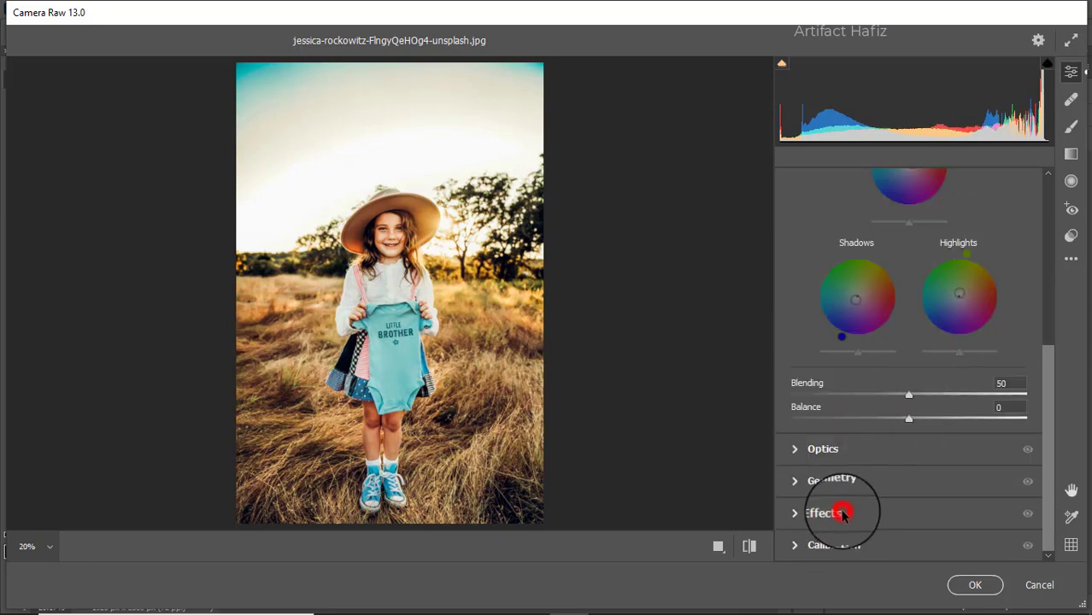
{"action": "left_click", "coordinate": [842, 513]}
{"action": "left_click_drag", "start_coordinate": [909, 387], "coordinate": [872, 384]}
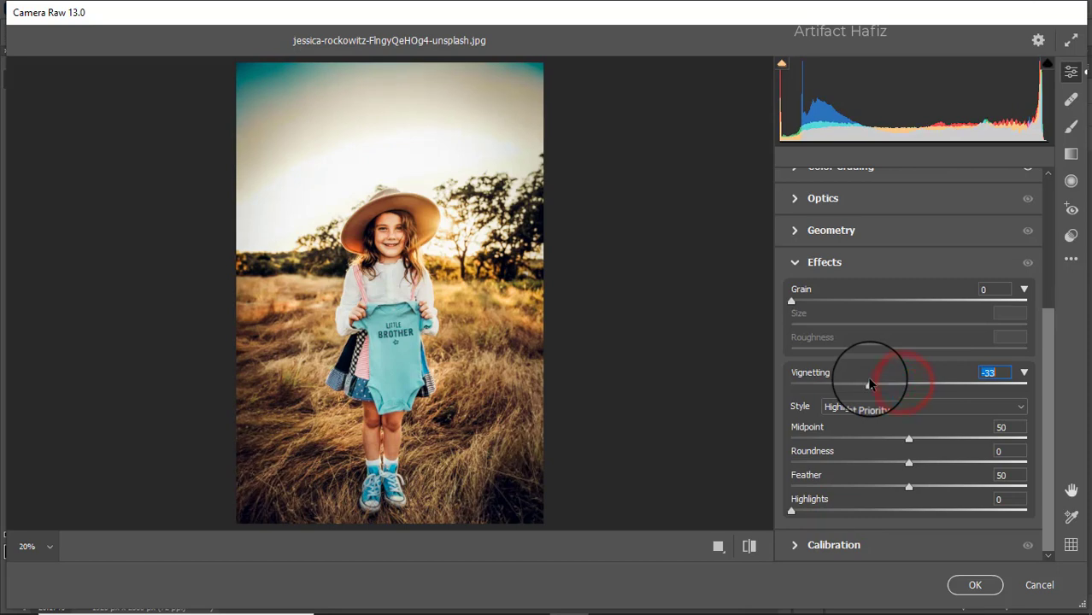
{"action": "left_click_drag", "start_coordinate": [908, 488], "coordinate": [927, 465]}
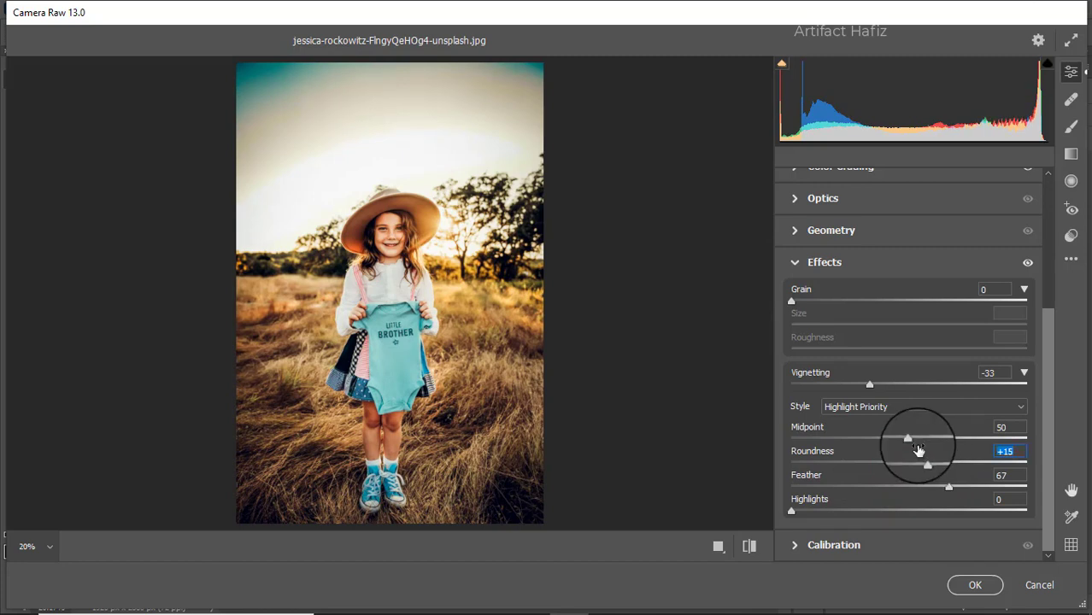
Step: In the Calibration settings, set saturation to +35 for Green Primary, -22 for Red Primary and -10 for Blue Primary
{"action": "left_click", "coordinate": [857, 547]}
{"action": "left_click_drag", "start_coordinate": [908, 474], "coordinate": [952, 472]}
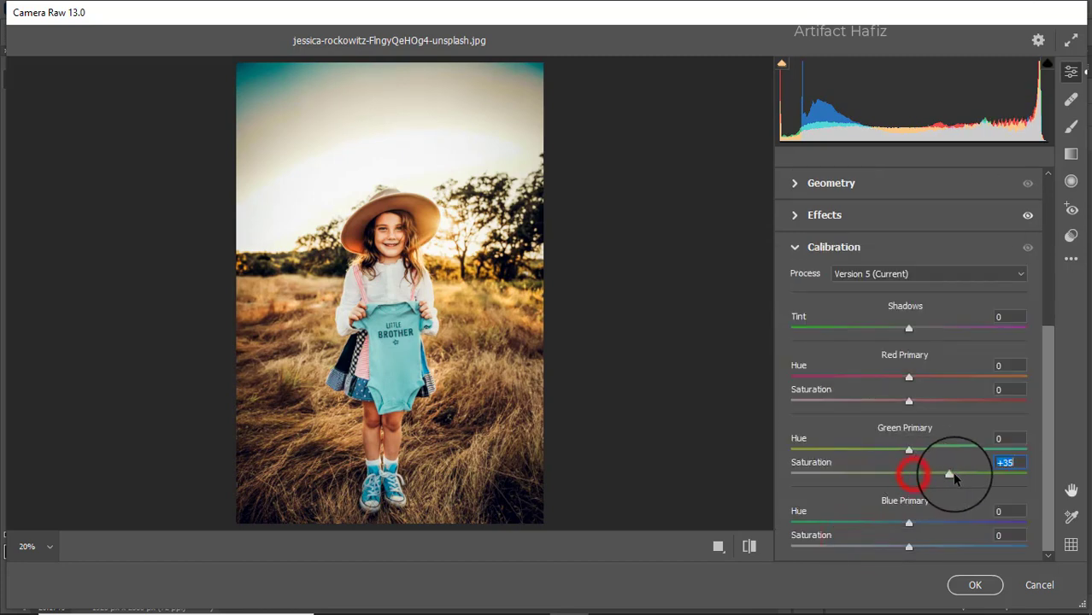
{"action": "left_click_drag", "start_coordinate": [910, 401], "coordinate": [882, 405]}
{"action": "left_click_drag", "start_coordinate": [908, 547], "coordinate": [896, 546]}
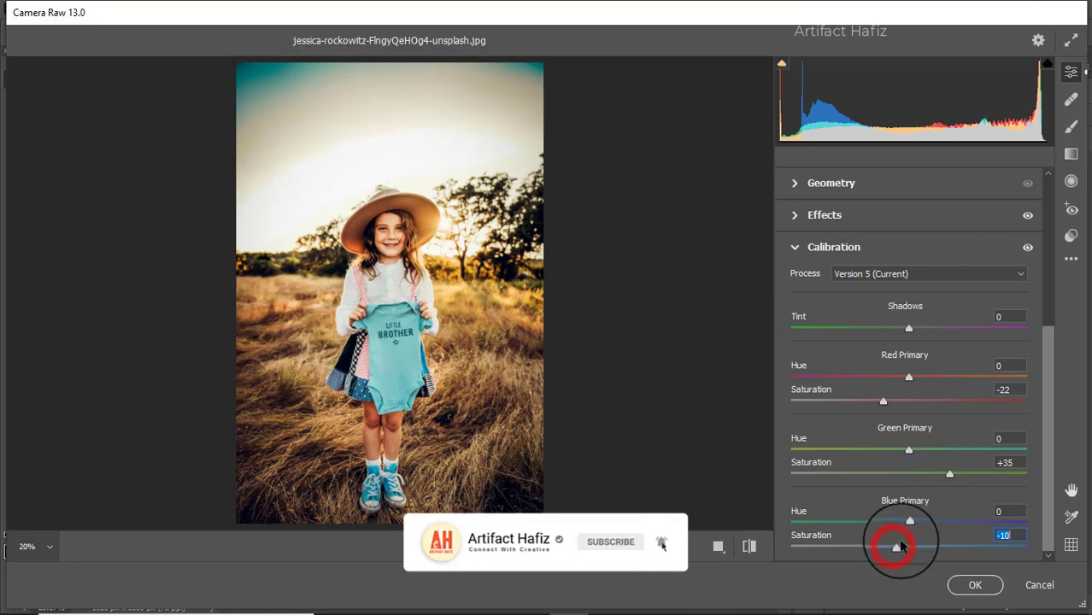
Step: Add a vertical graduated filter from the top of the sky down to the held bodysuit, with Exposure -0.05 and Temperature -58
{"action": "left_click", "coordinate": [1068, 157]}
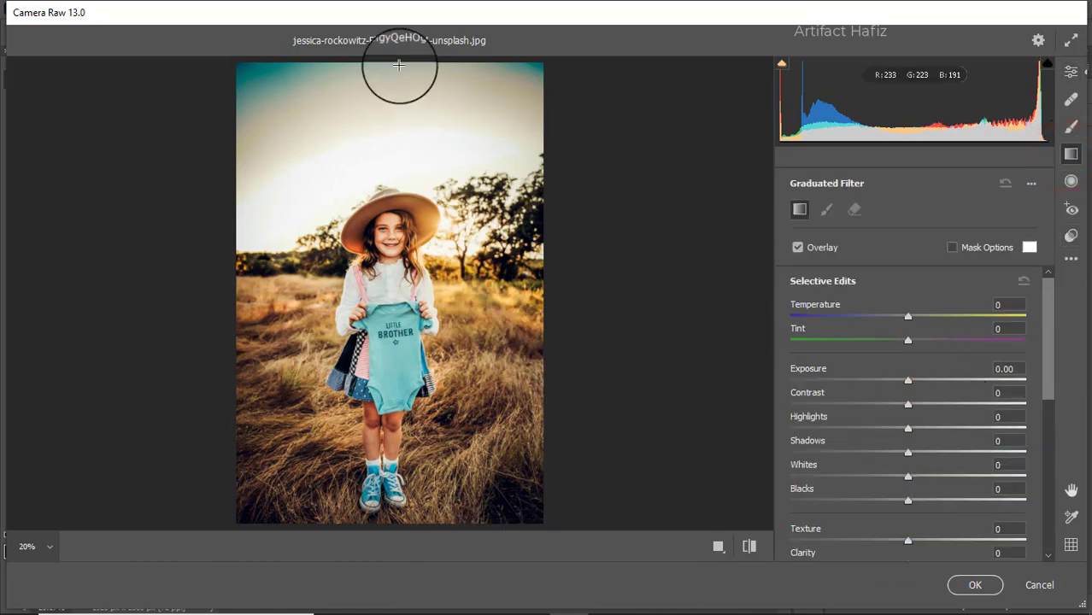
{"action": "left_click_drag", "start_coordinate": [398, 71], "coordinate": [397, 246]}
{"action": "mouse_move", "coordinate": [913, 380]}
{"action": "left_mouse_down"}
{"action": "mouse_move", "coordinate": [882, 385]}
{"action": "mouse_move", "coordinate": [902, 382]}
{"action": "left_mouse_up"}
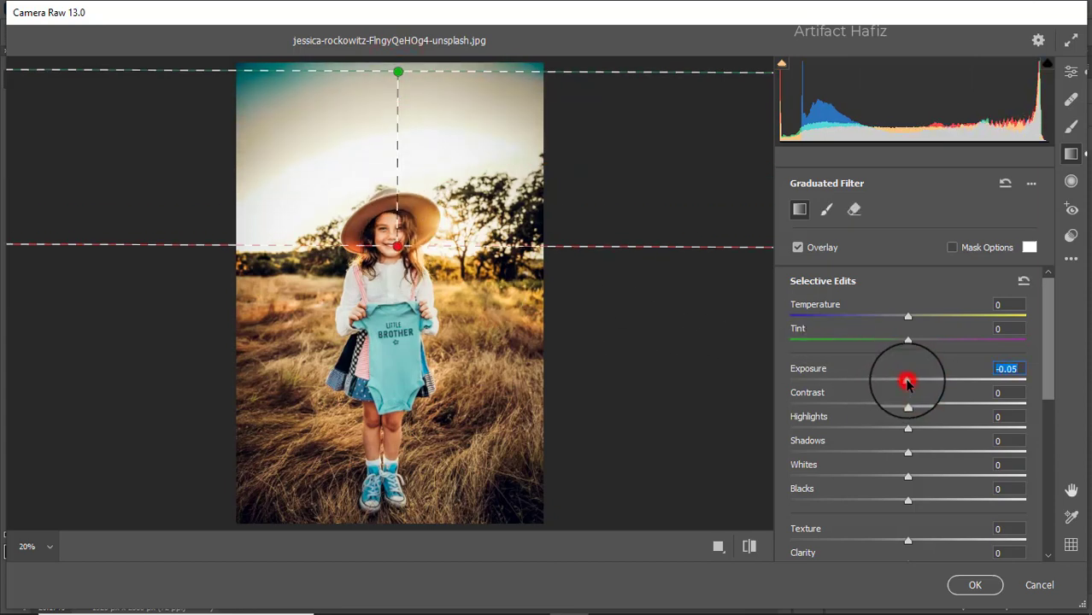
{"action": "left_click_drag", "start_coordinate": [907, 316], "coordinate": [862, 317]}
{"action": "left_click_drag", "start_coordinate": [398, 247], "coordinate": [399, 358]}
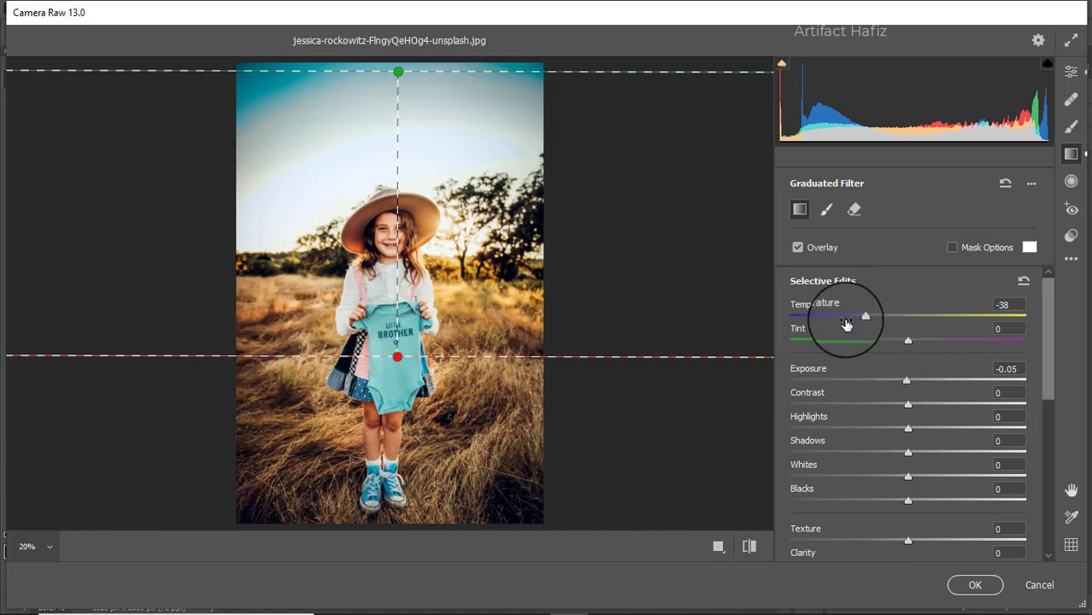
{"action": "left_click_drag", "start_coordinate": [861, 318], "coordinate": [838, 317]}
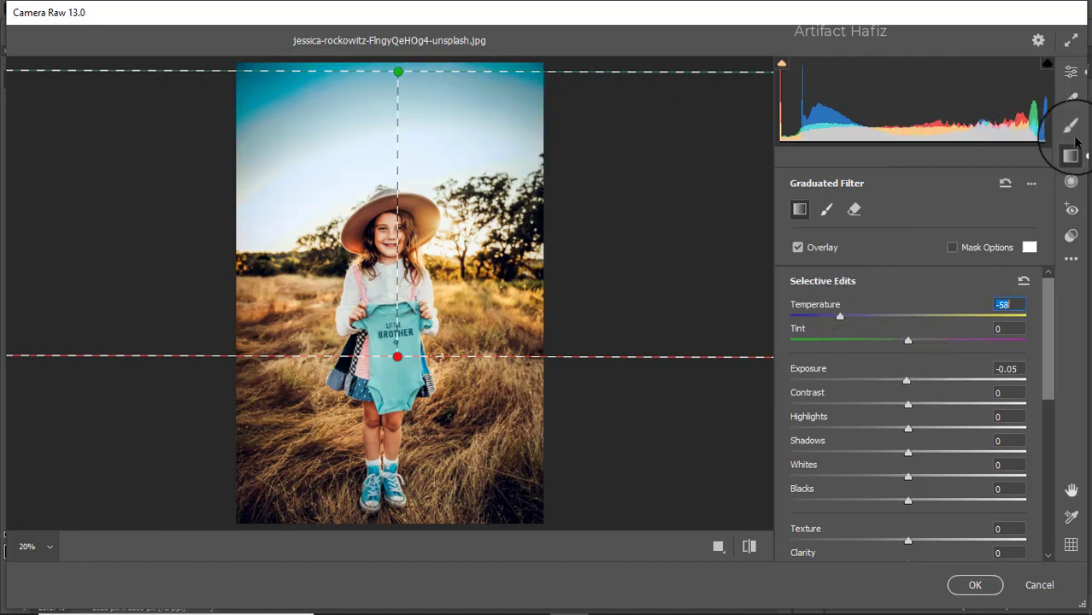
Step: Compare the before and after versions side by side and apply the Camera Raw Filter
{"action": "left_click", "coordinate": [1071, 72]}
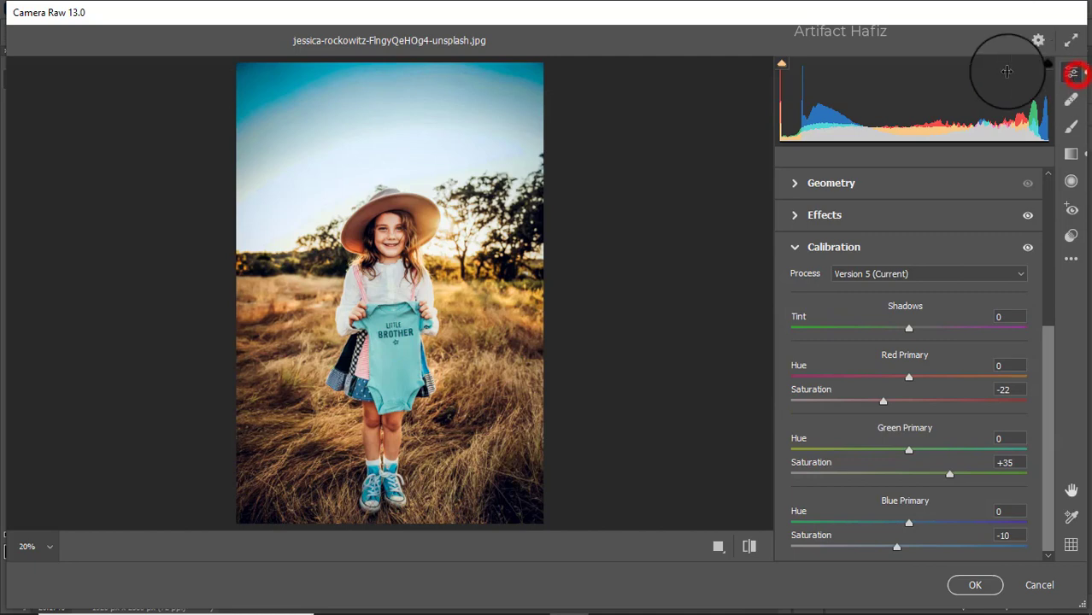
{"action": "left_click", "coordinate": [718, 547]}
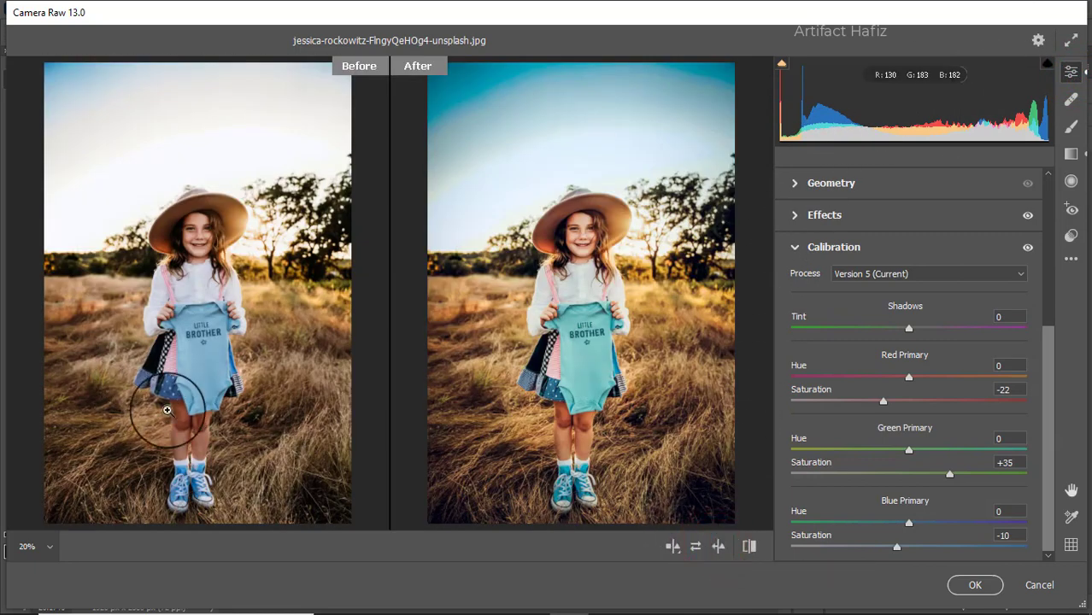
{"action": "left_click", "coordinate": [974, 586]}
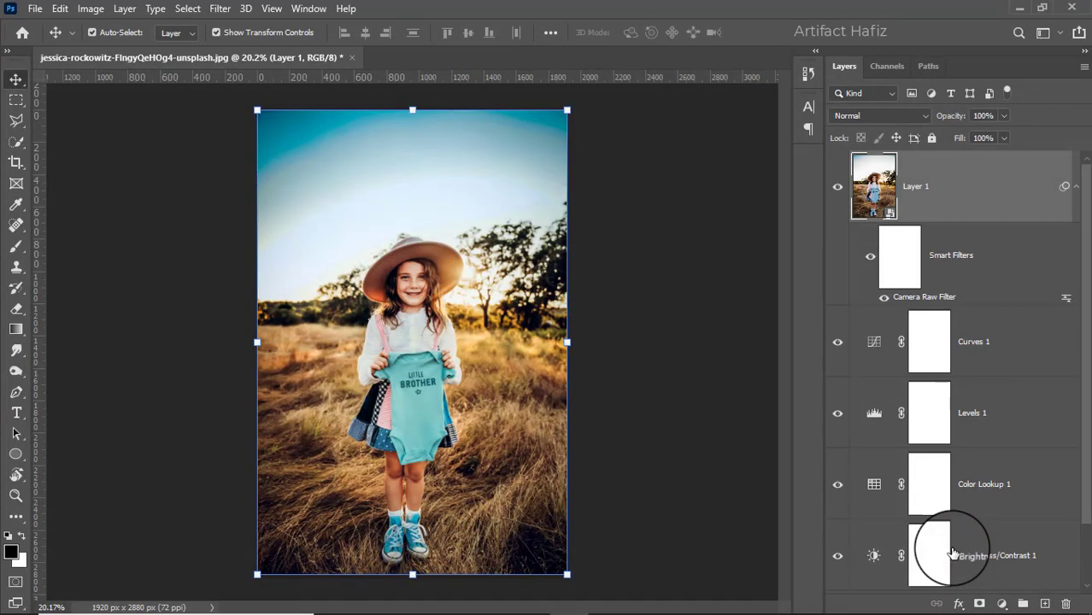
Step: Toggle the visibility of all layers above the Background to compare the original photo with the graded result
{"action": "scroll", "coordinate": [905, 487], "scroll_direction": "down", "scroll_amount": 2}
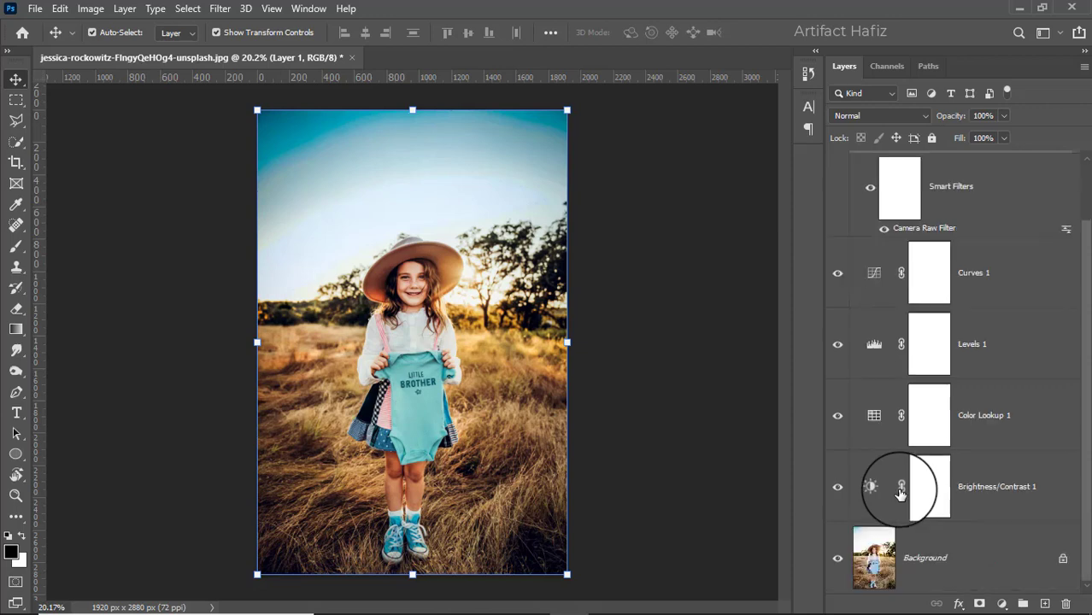
{"action": "left_click", "coordinate": [839, 560], "text": "alt"}
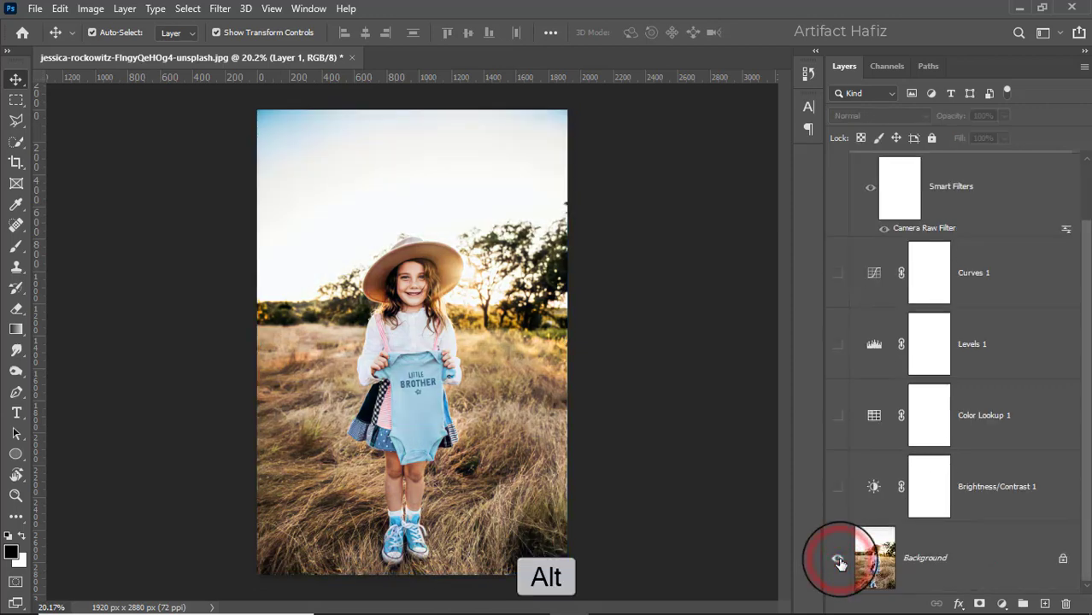
{"action": "left_click", "coordinate": [839, 559], "text": "alt"}
{"action": "left_click", "coordinate": [839, 560], "text": "alt"}
{"action": "left_click", "coordinate": [839, 560], "text": "alt"}
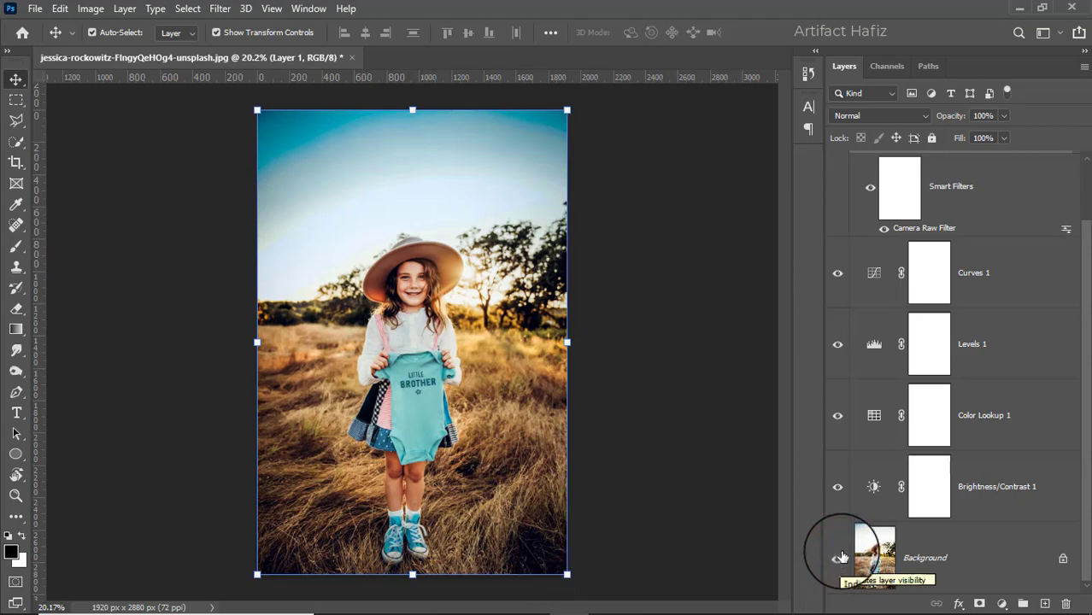